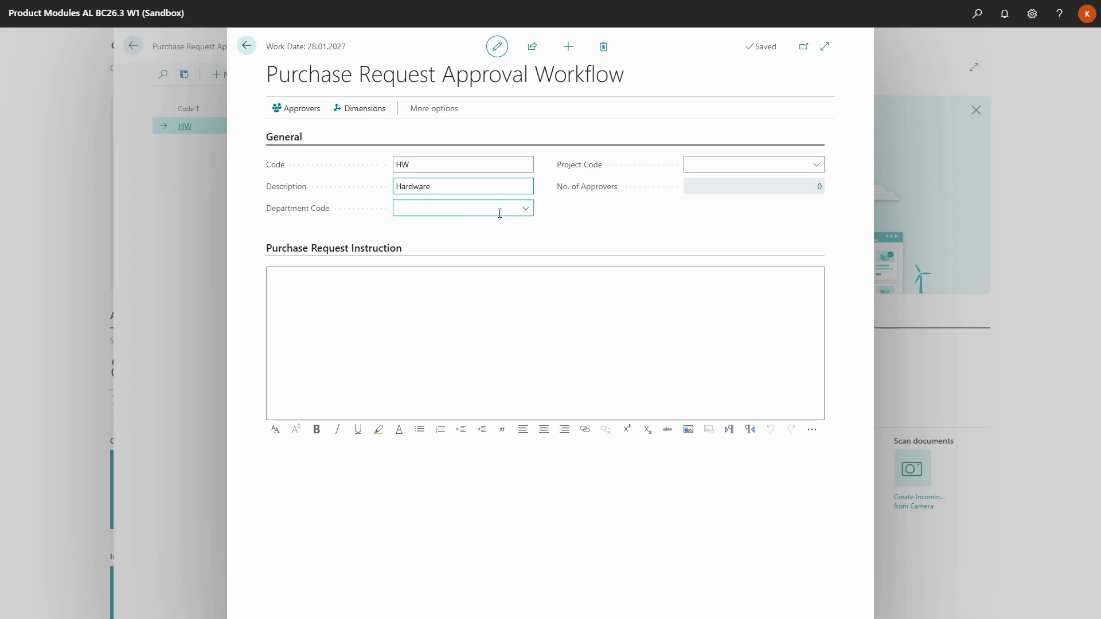
Step: Assign department code IT and project code HW to the Hardware approval workflow
click(525, 209)
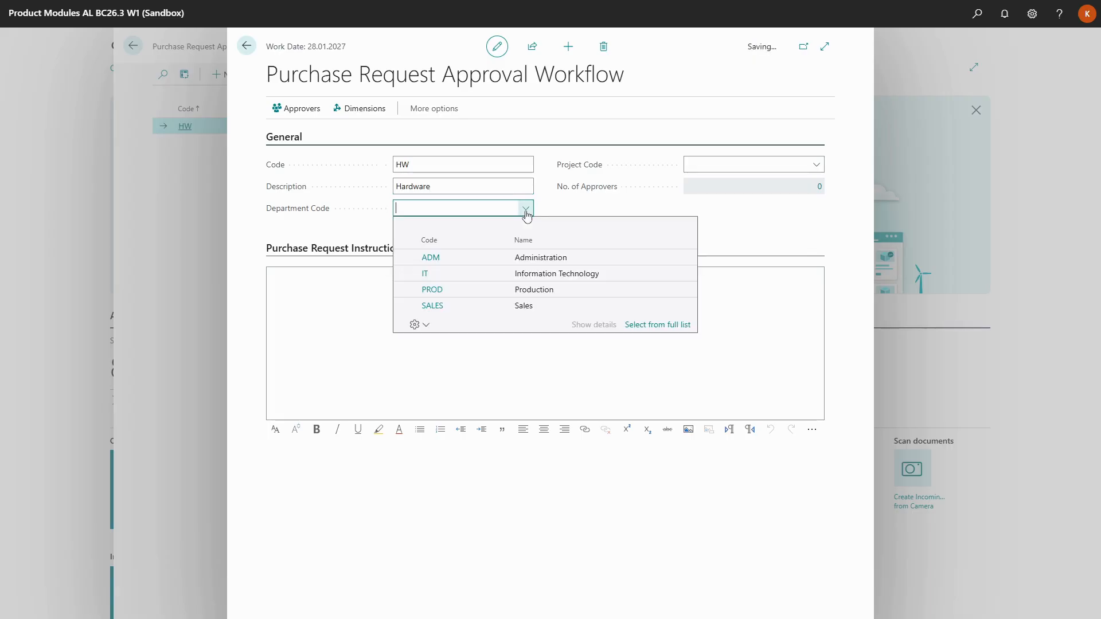
click(549, 275)
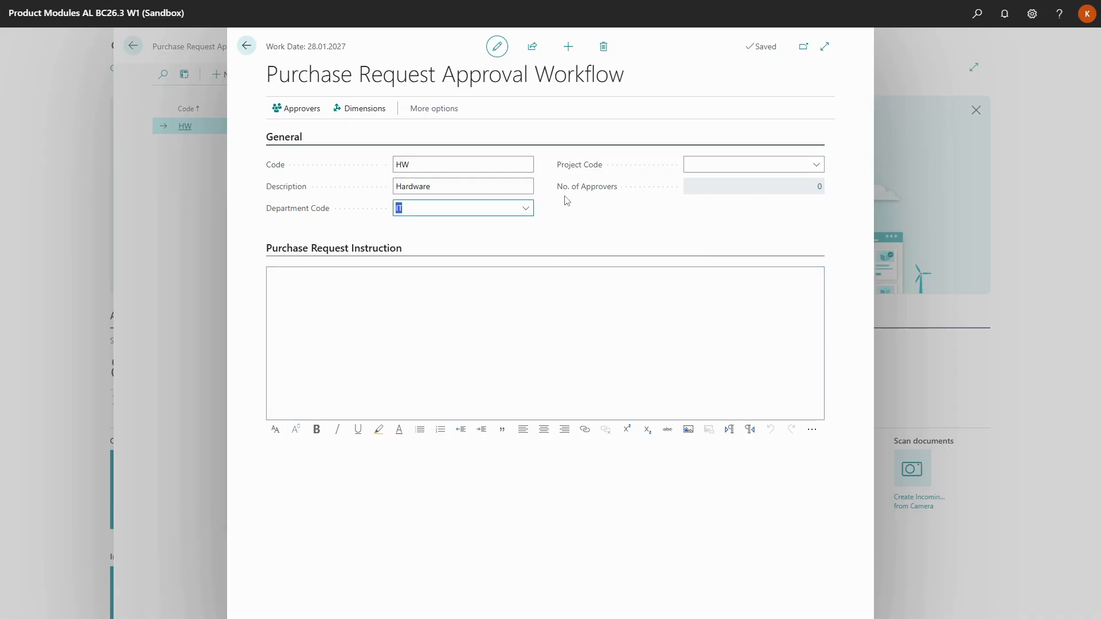
click(811, 167)
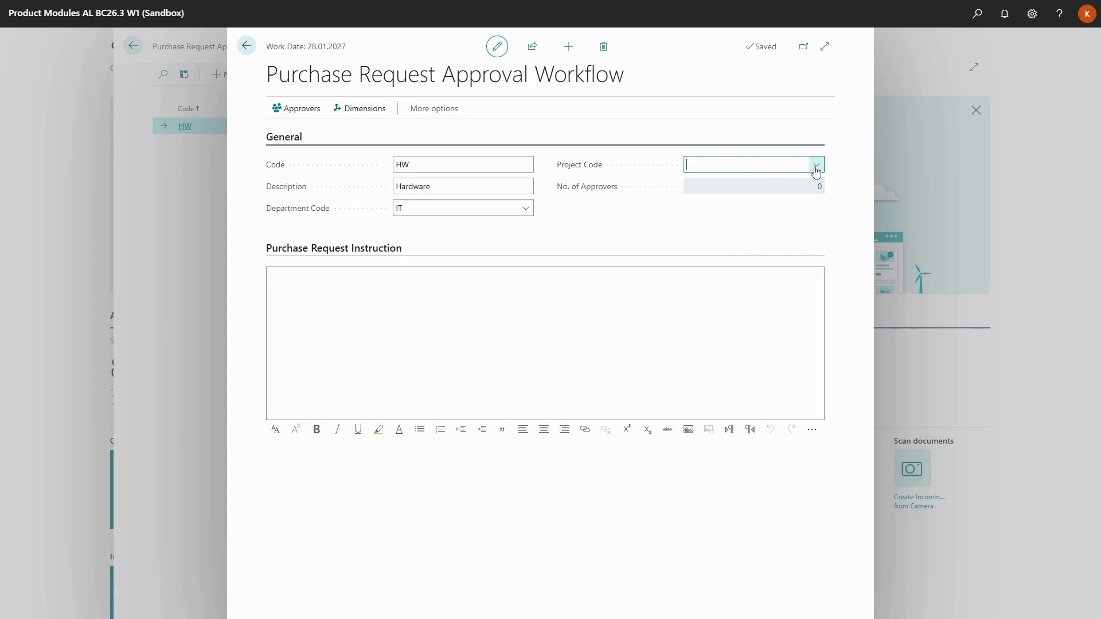
click(821, 216)
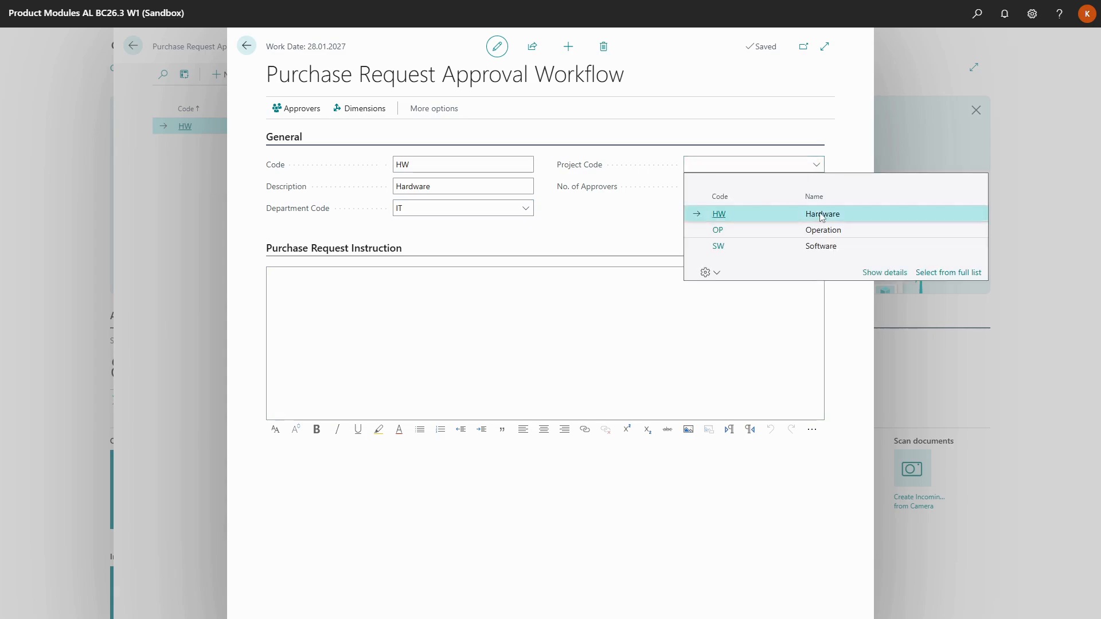
Step: Enter a numbered purchase request instruction listing Lenovo ThinkPad T16 Gen 3 and Lenovo ThinkPad T14 Gen 5
click(381, 281)
text(1. Lenovo ThinkPad T)
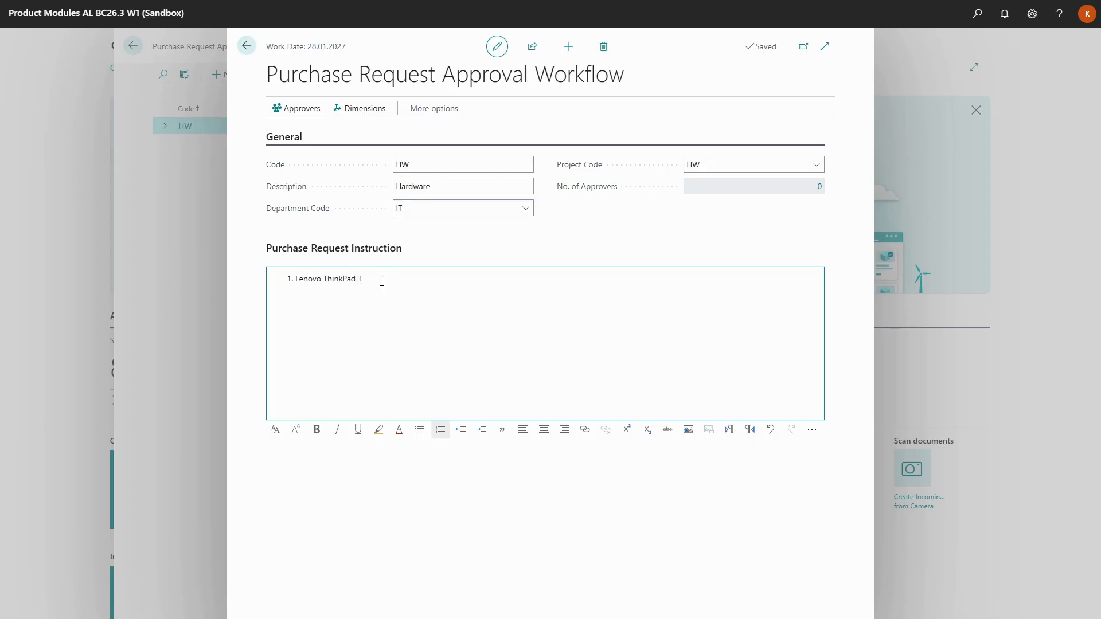
text(16 Gen 3)
key(Return)
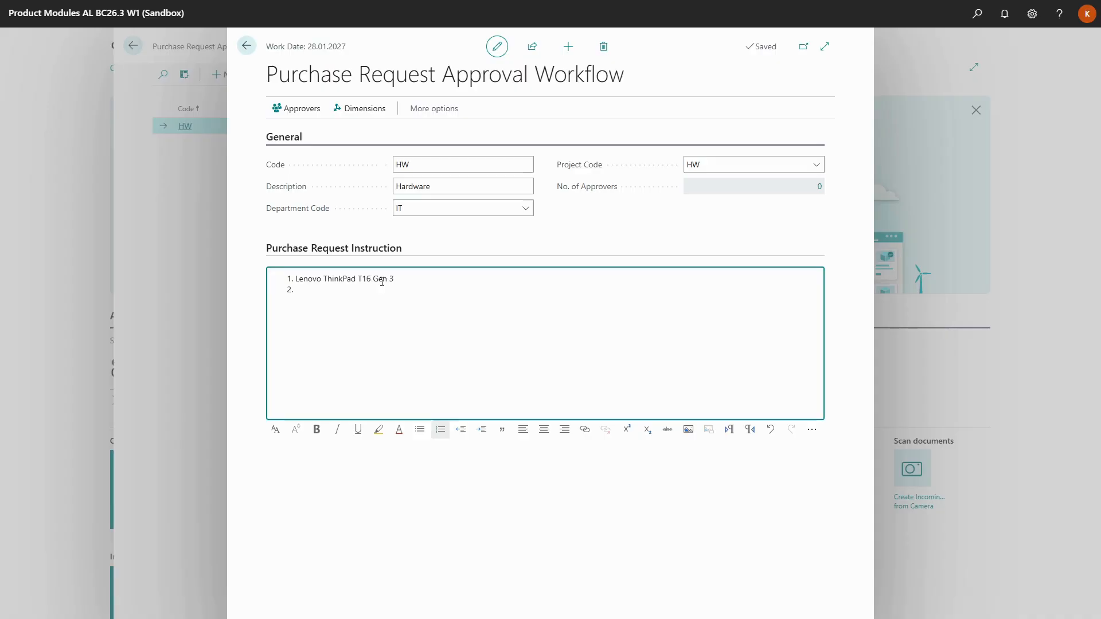
text(LLenovo ThinkPad T14 Gen 5)
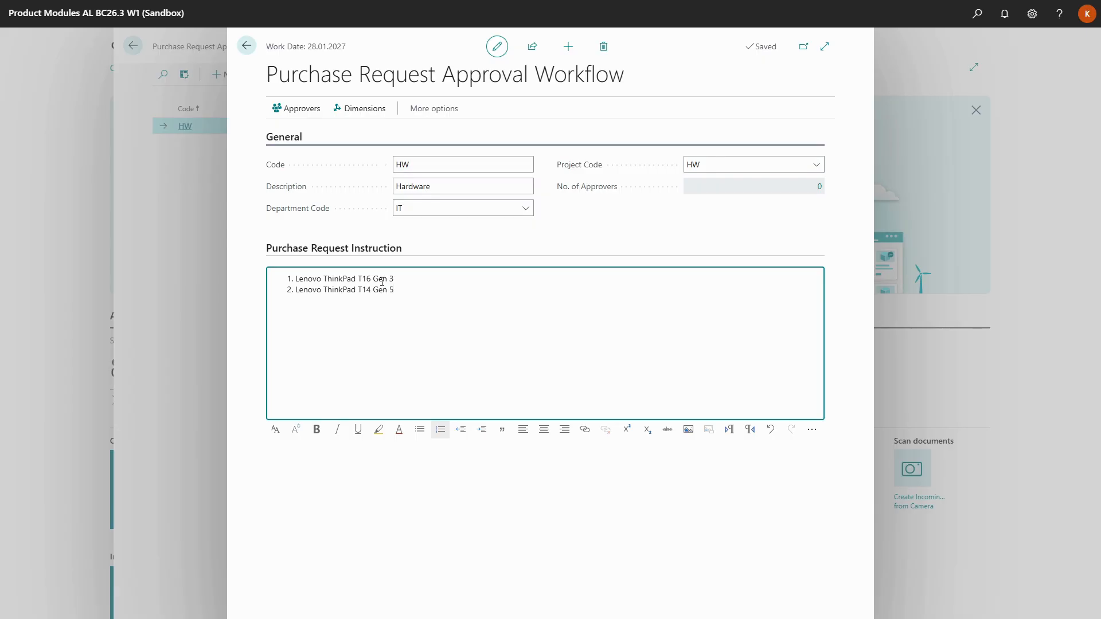
Step: Add the third available user as a level 1 approver with a 3.000,00 approval amount limit and permission to edit and reject
click(305, 119)
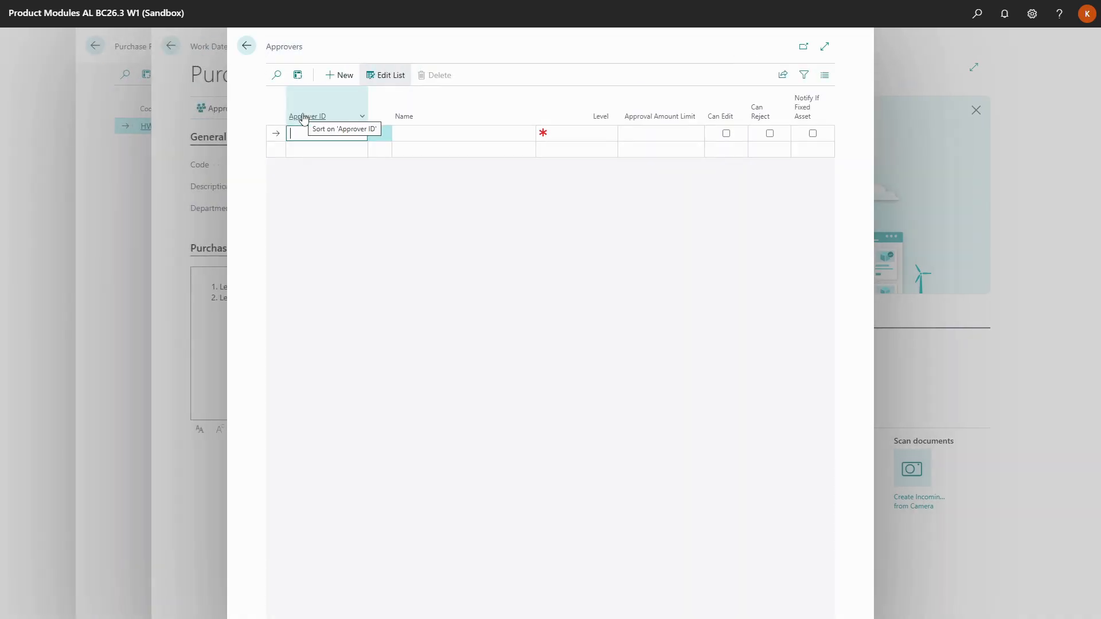
click(357, 135)
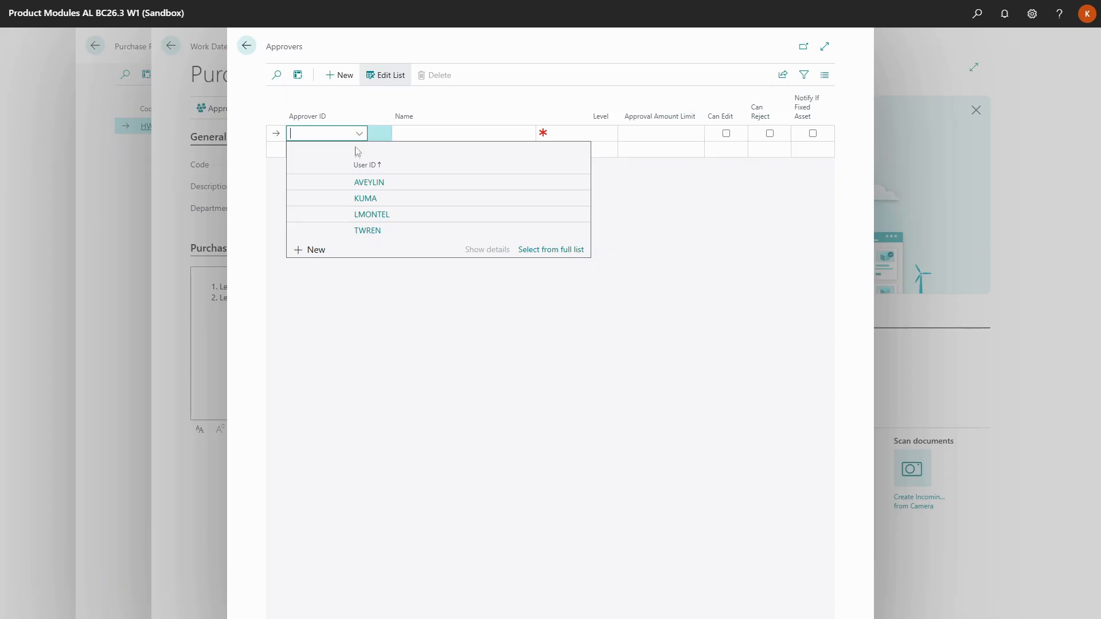
click(384, 216)
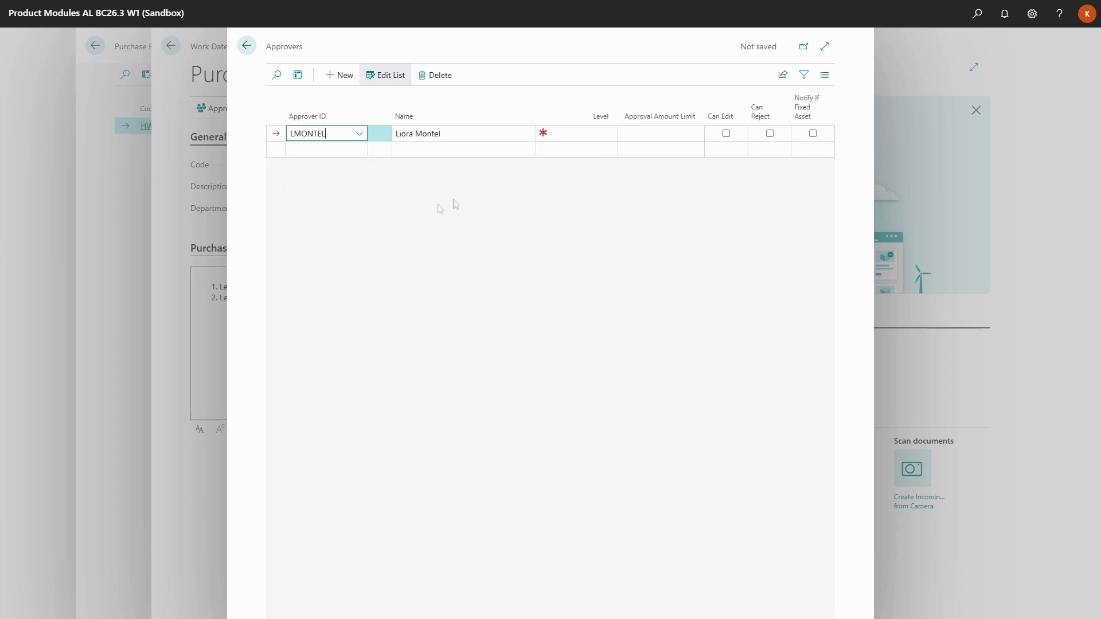
click(584, 136)
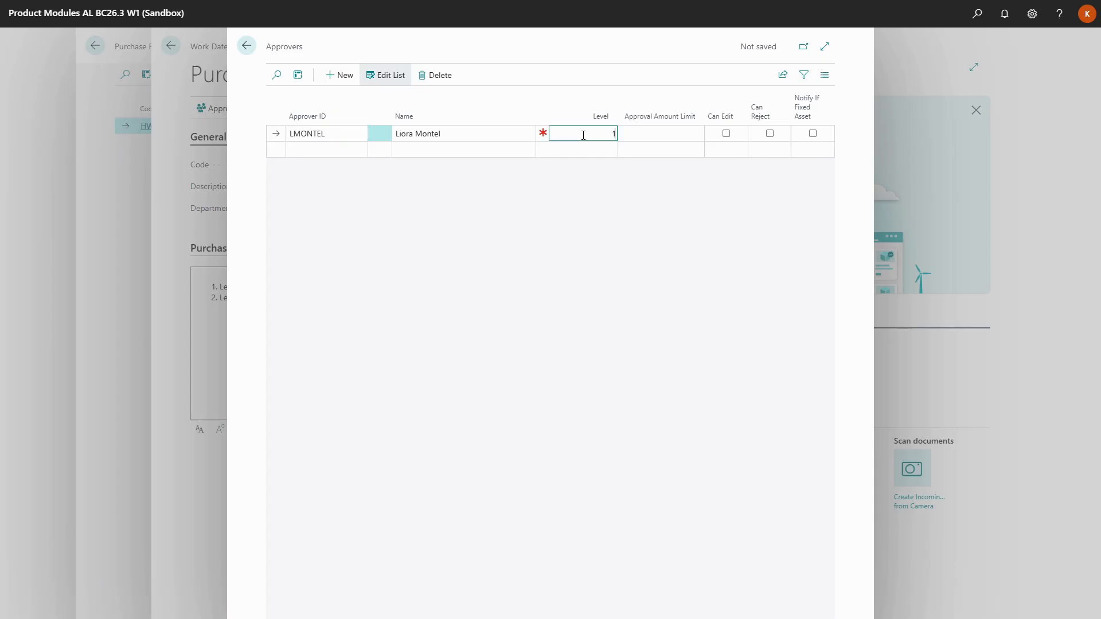
text(1)
key(Tab)
click(726, 134)
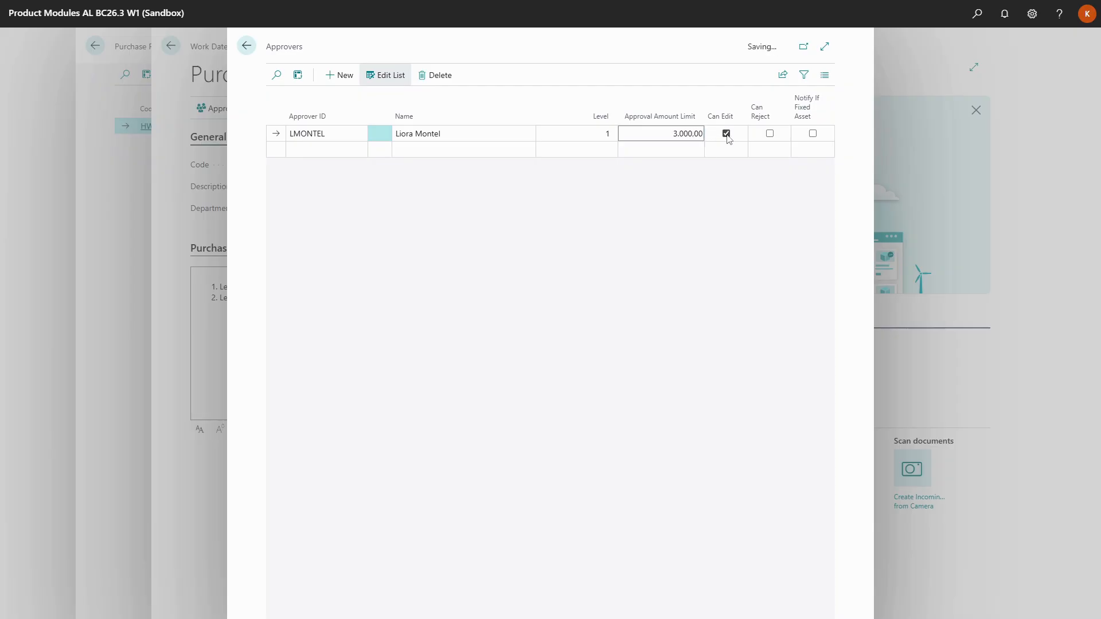
click(771, 134)
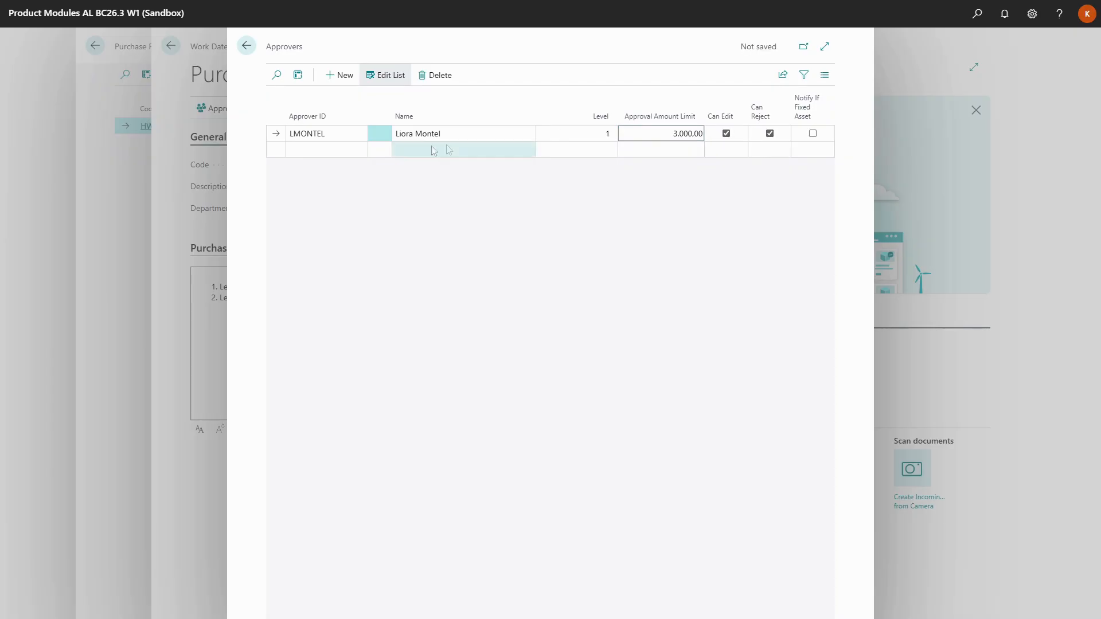
Step: Add the first available user as a level 2 approver with no amount limit and permission to edit and reject
click(350, 153)
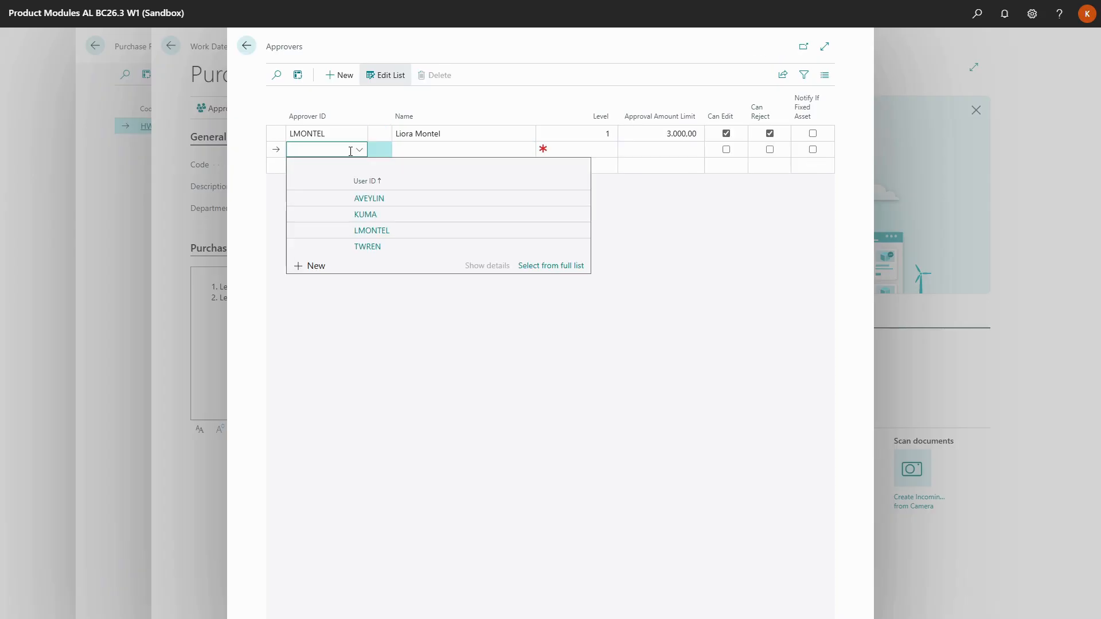
click(376, 200)
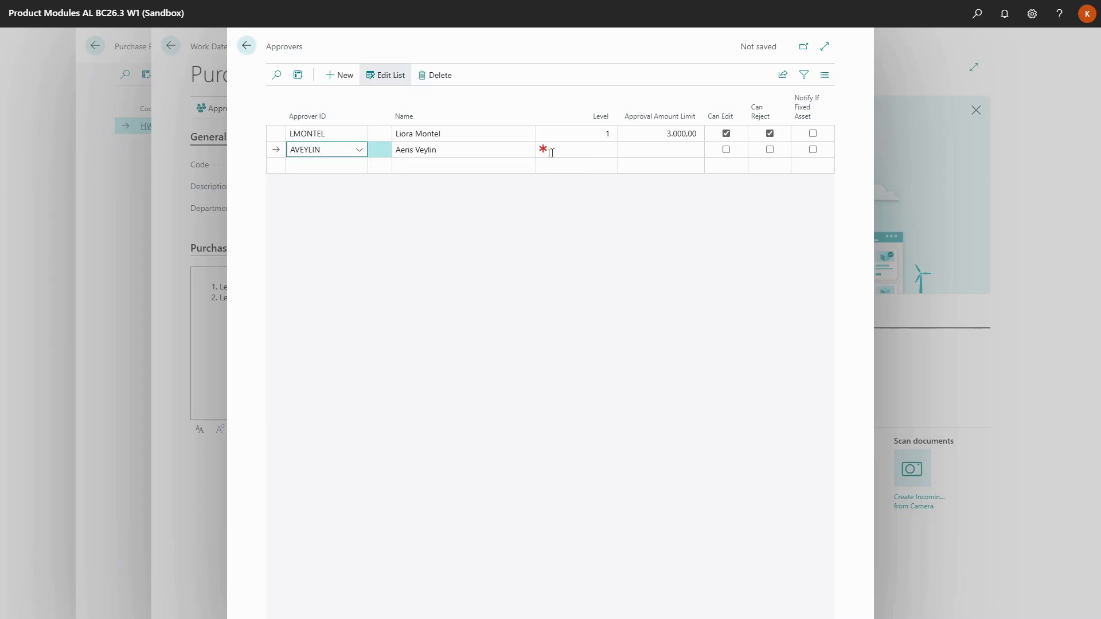
click(577, 151)
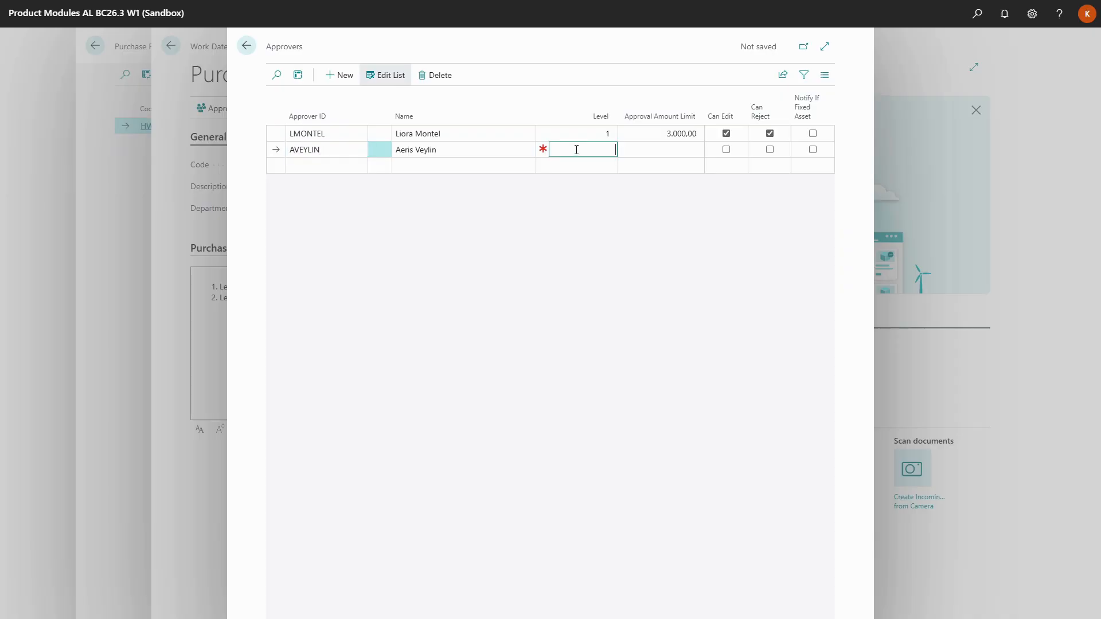
key(Tab)
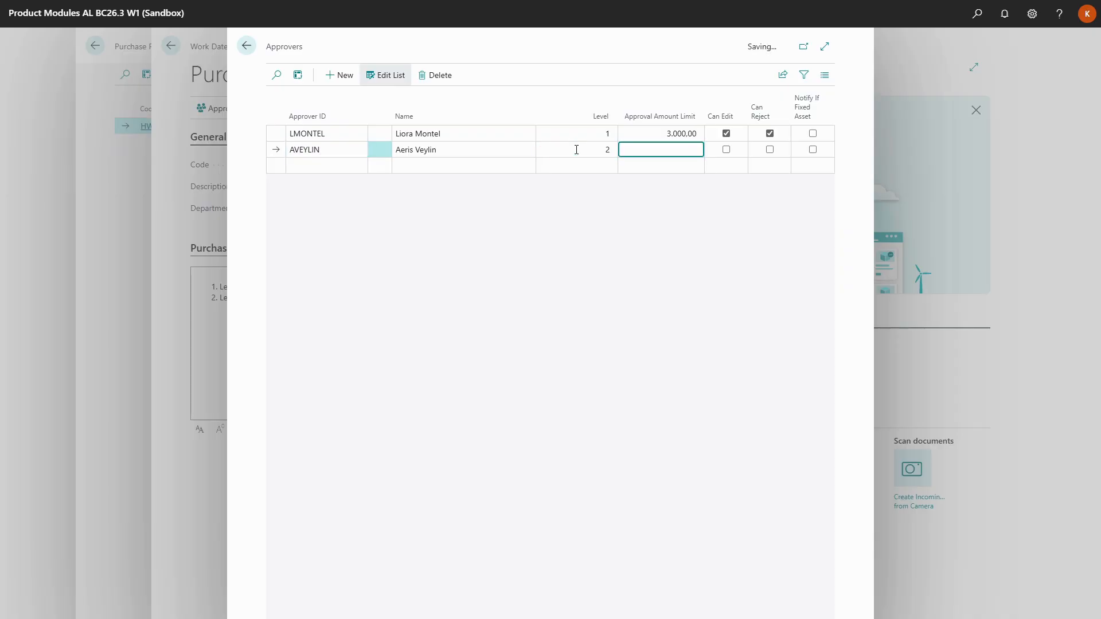
click(725, 151)
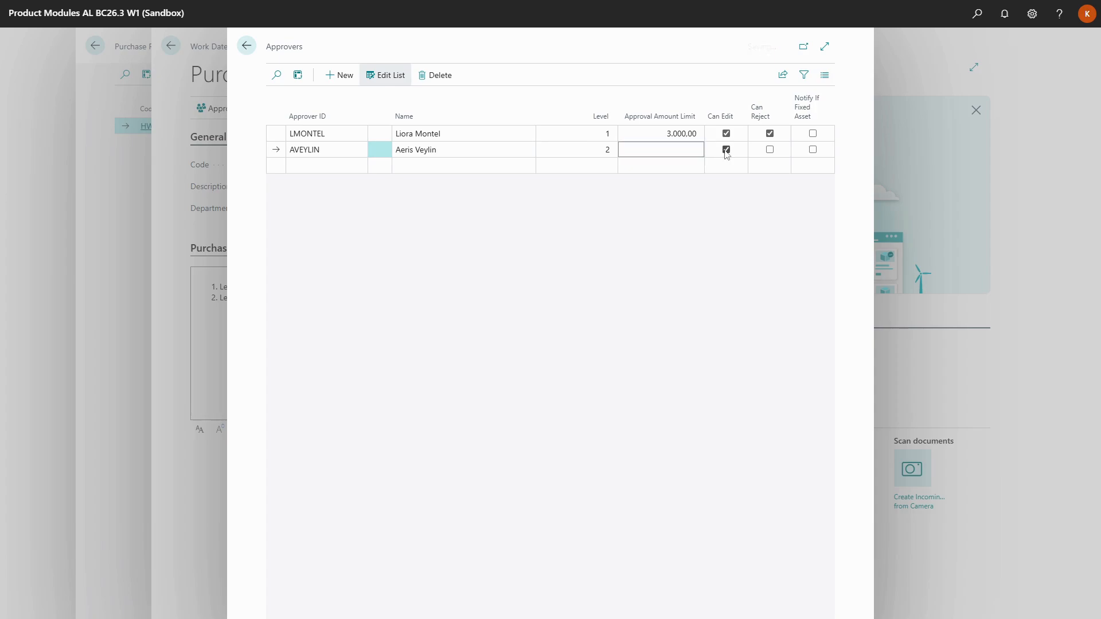
click(769, 150)
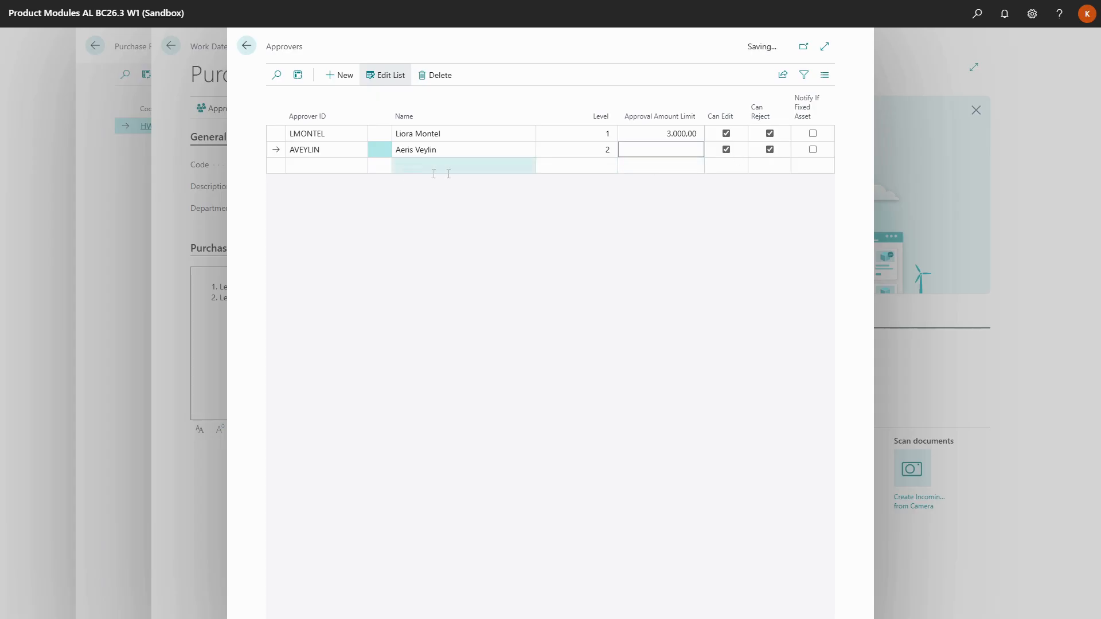
Step: Add the fourth available user as another level 2 approver with no amount limit, allowing editing and rejecting
click(330, 166)
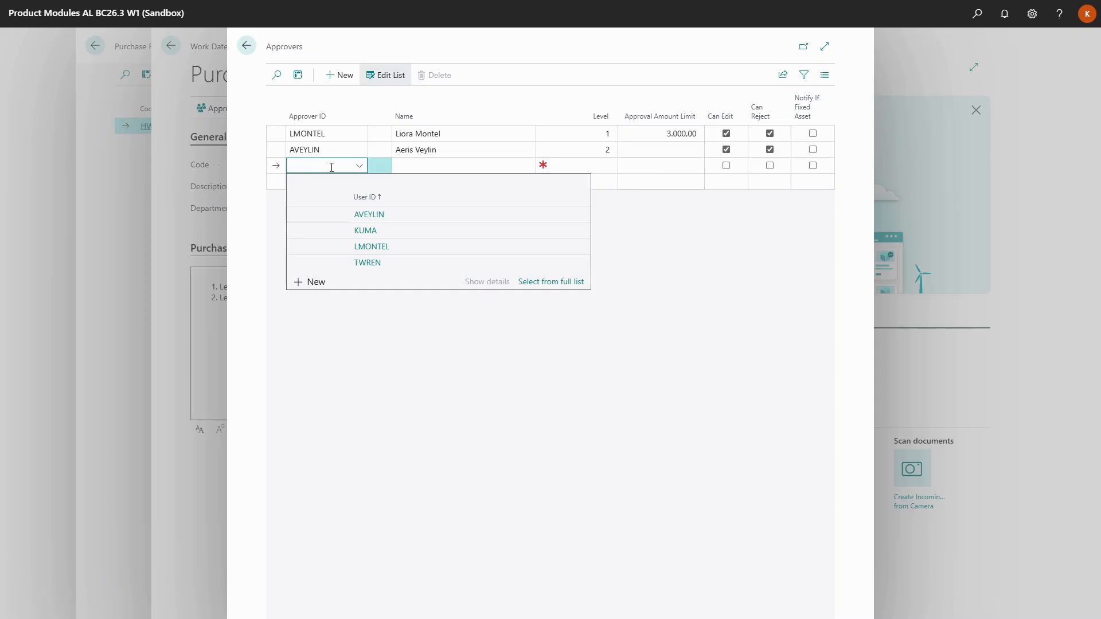
click(363, 263)
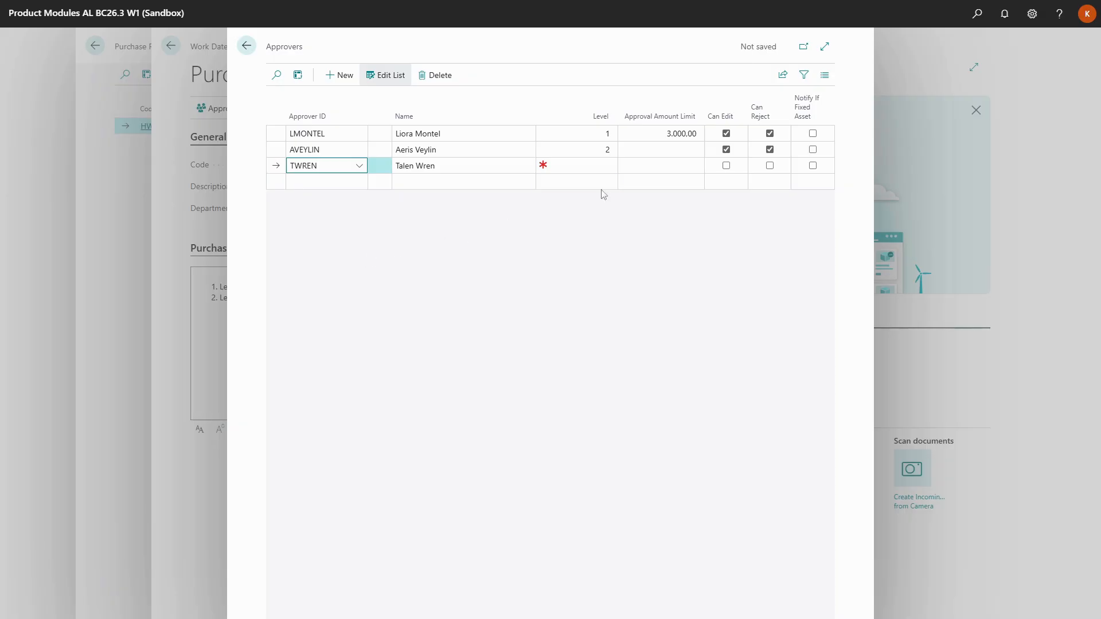
click(602, 165)
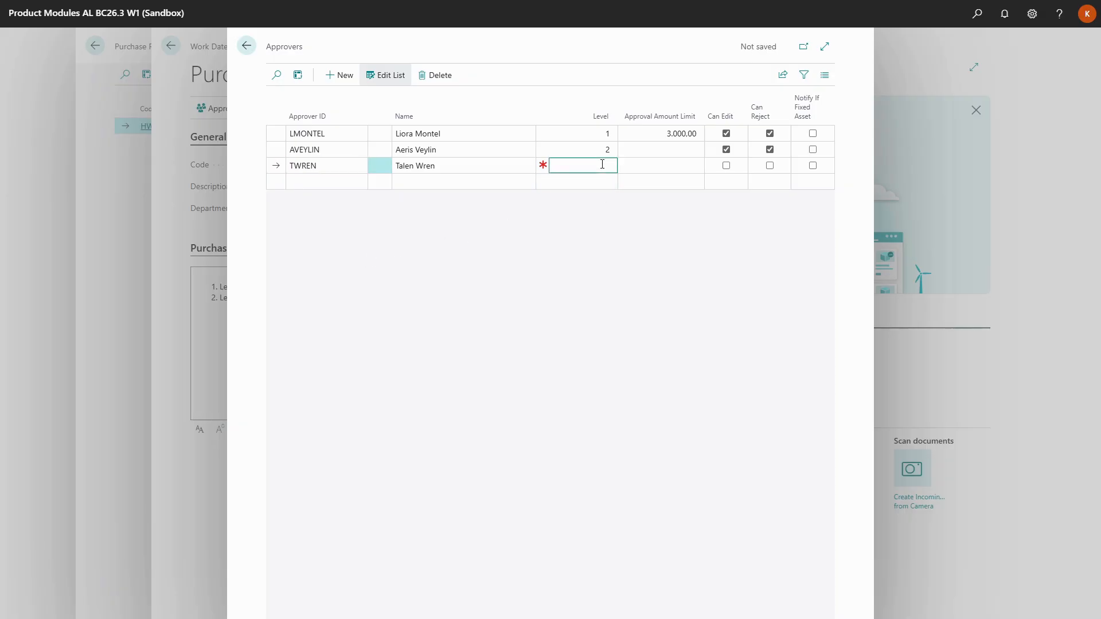
key(Tab)
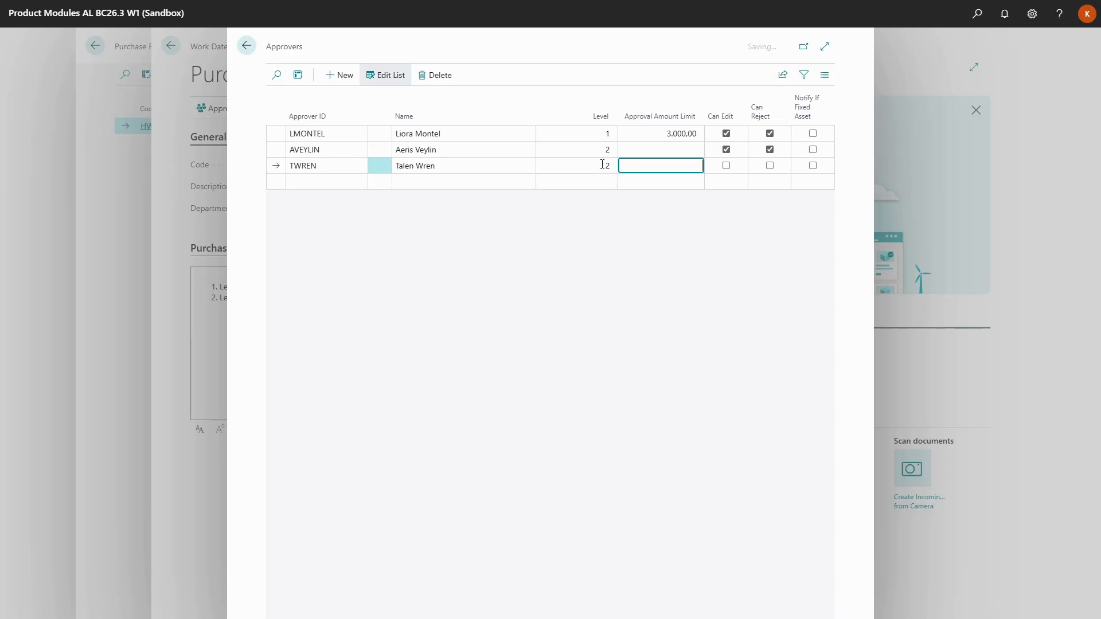
click(726, 168)
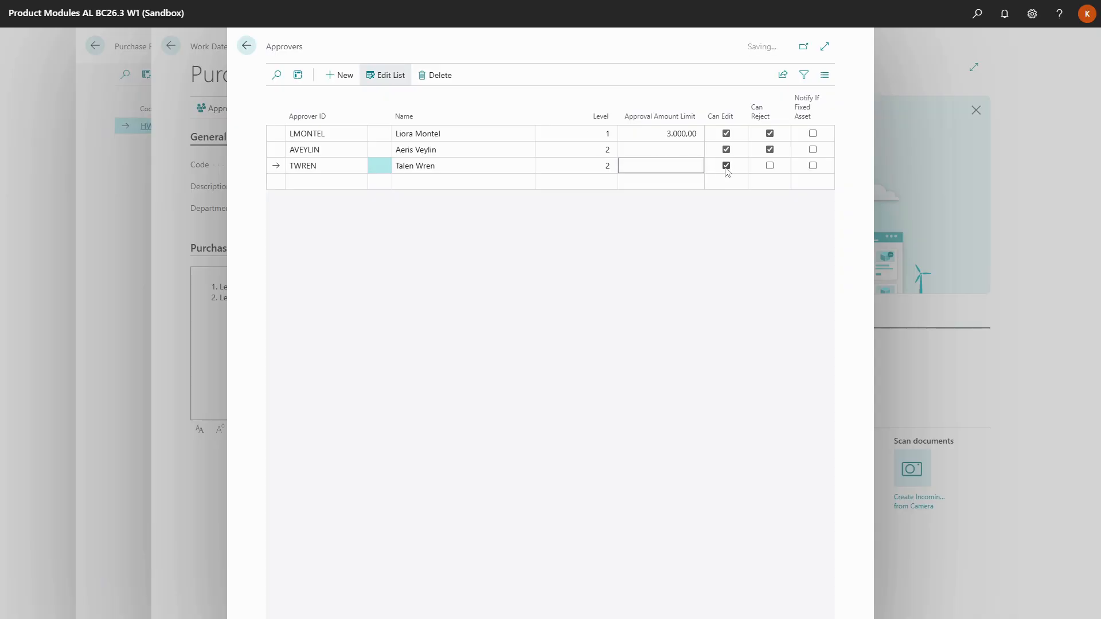
click(770, 167)
Step: Close the approvers list, the workflow card and the workflow list to return to the home page
click(247, 52)
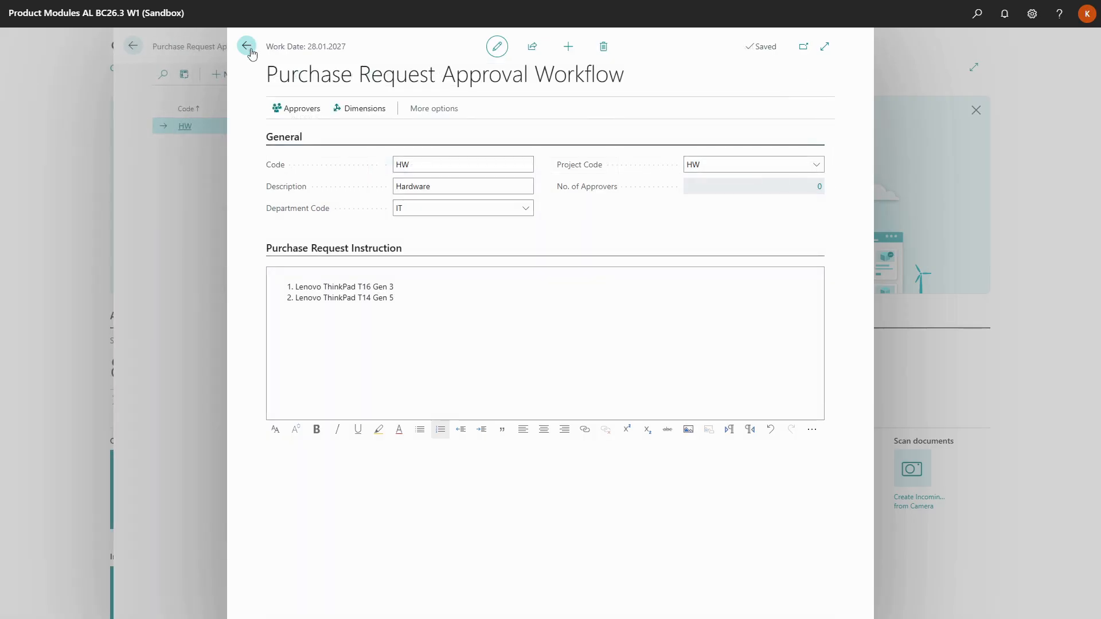
click(249, 50)
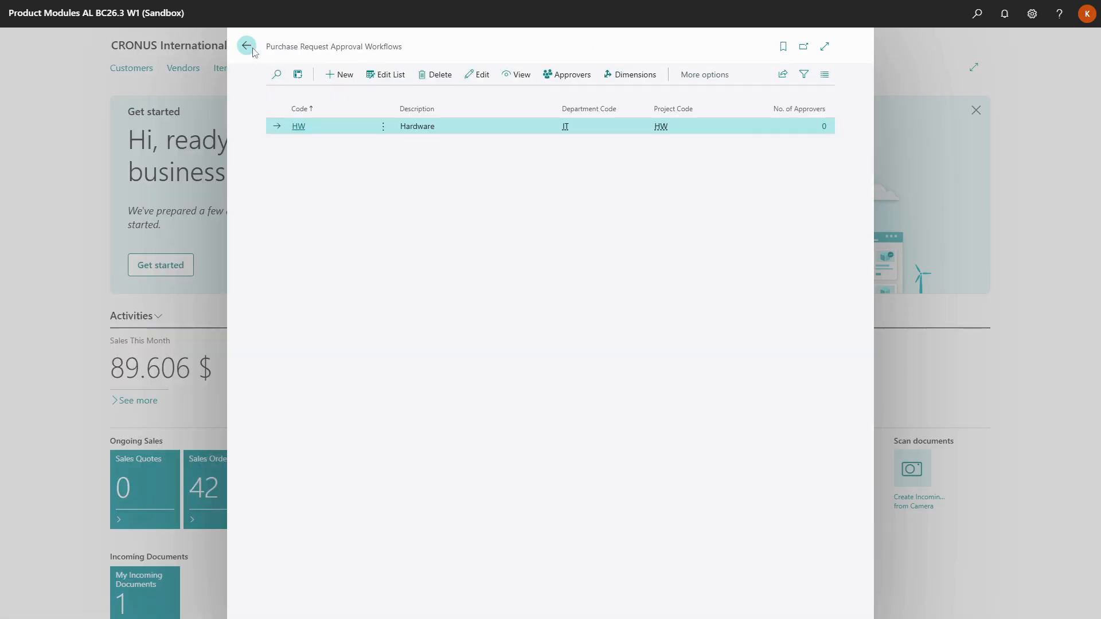
click(254, 52)
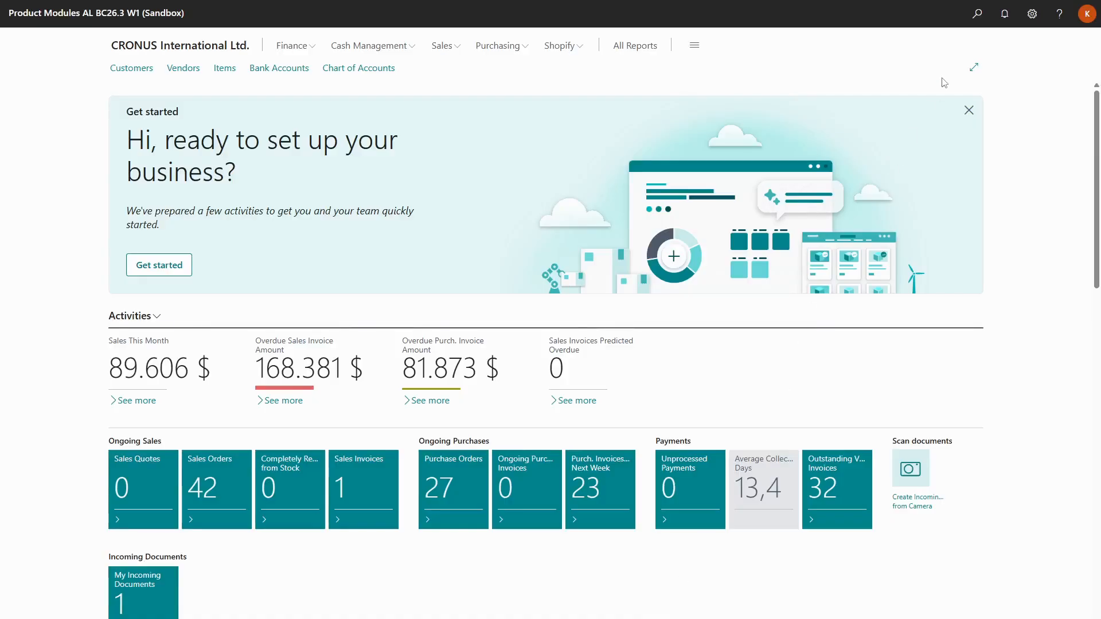
Step: Search for "Reason c" and open the Reason Codes page
click(978, 14)
text(Reas)
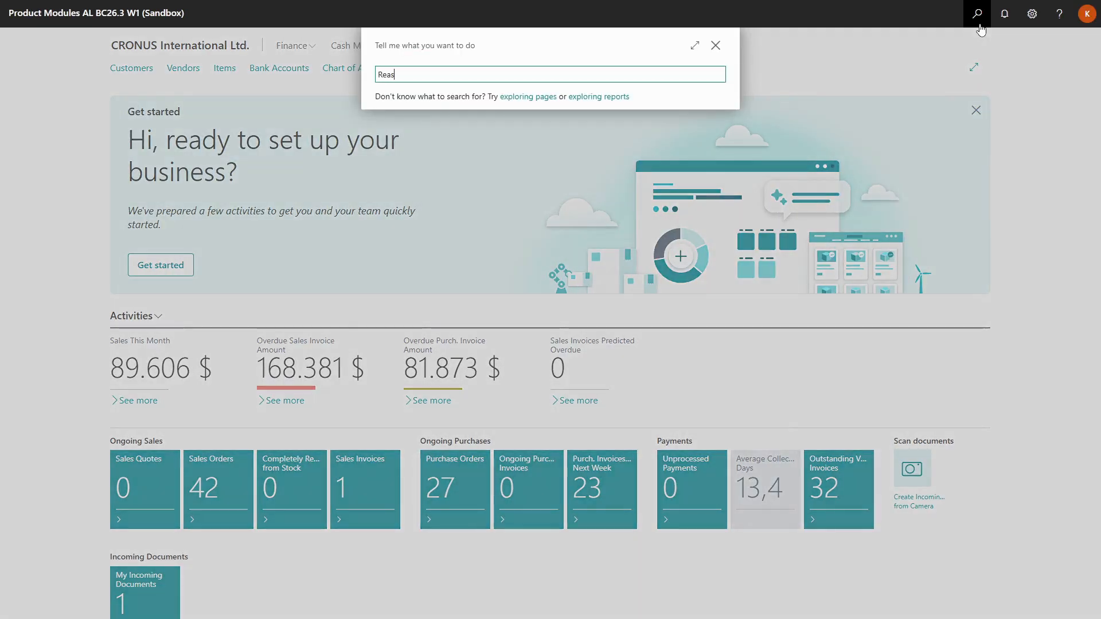
text(on c)
click(453, 117)
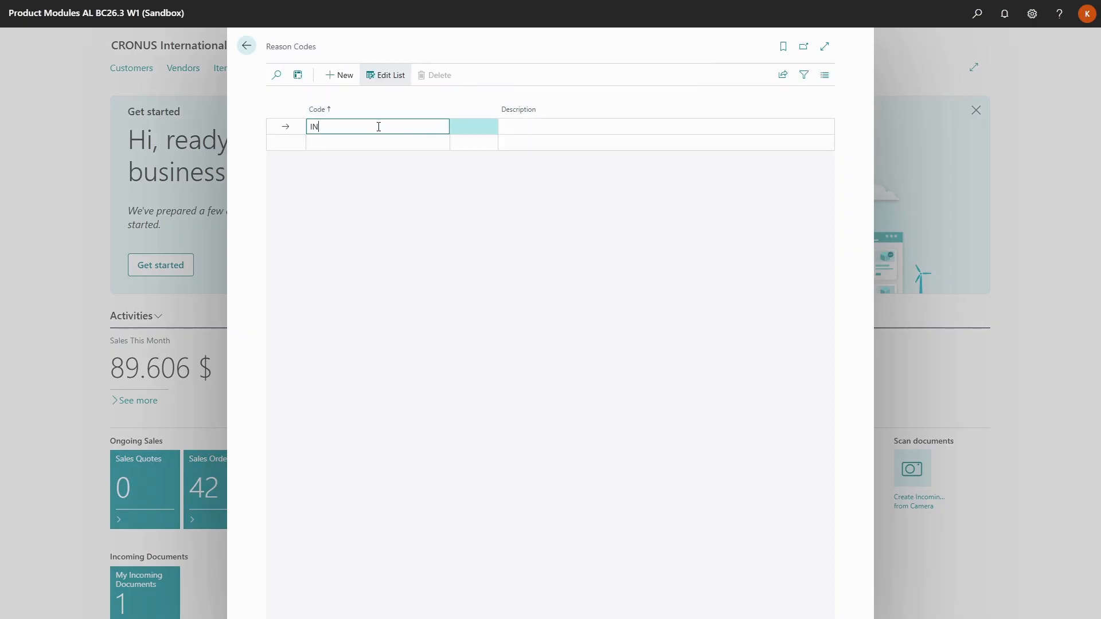
Step: Add reason codes INCOR with description "Incorrect Information" and INCOM with description "Incomplete Information"
click(511, 128)
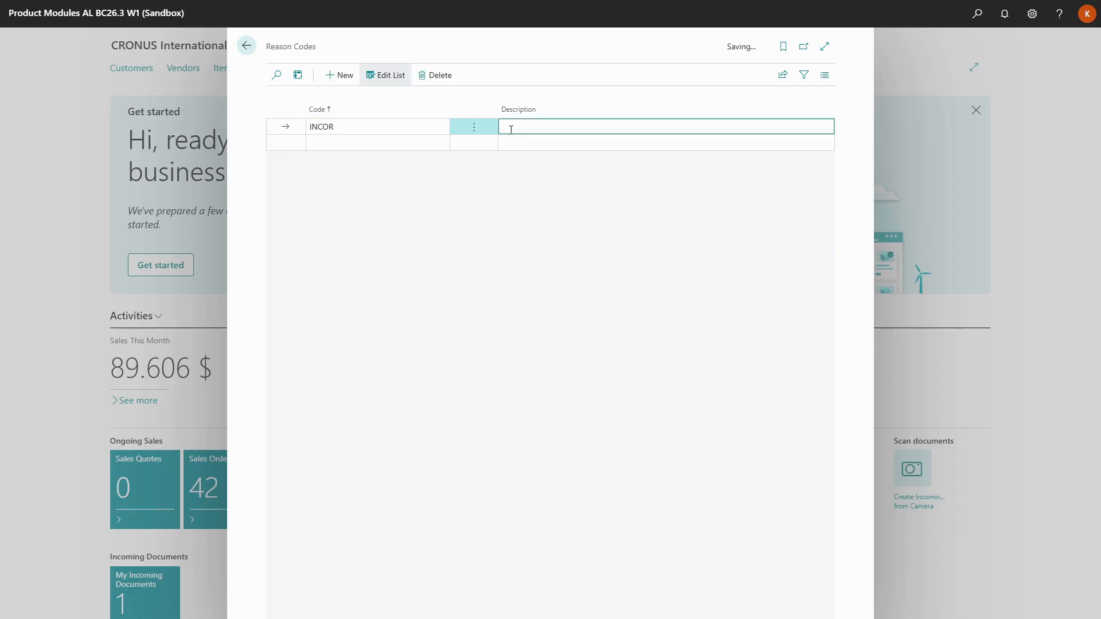
text(Incorrect Information)
click(365, 143)
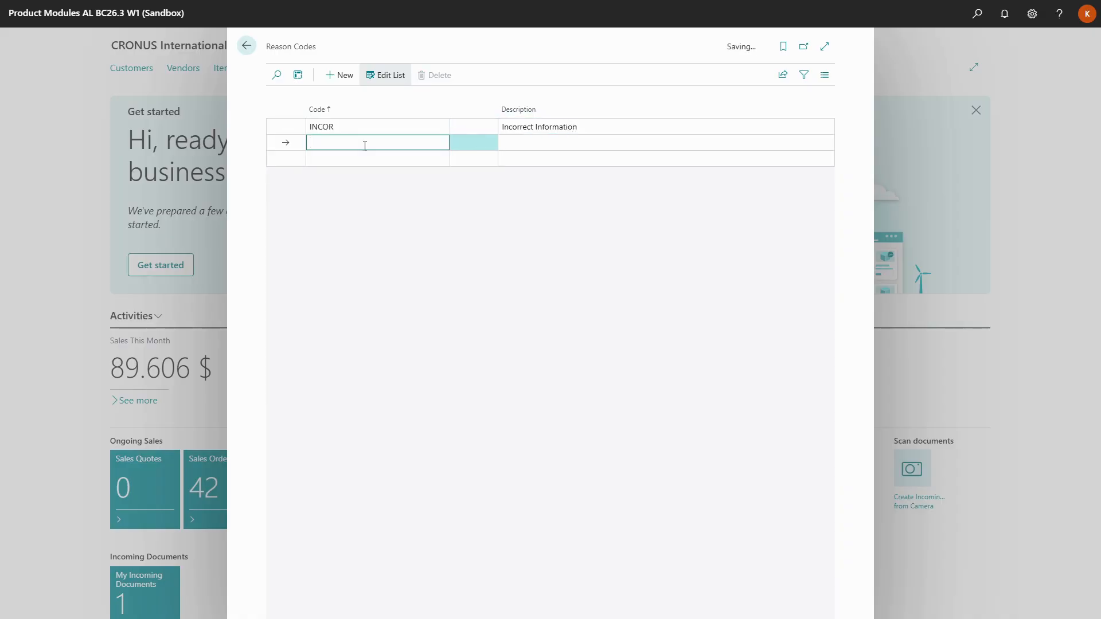
text(INCOM)
click(511, 141)
text(Incomplete Information)
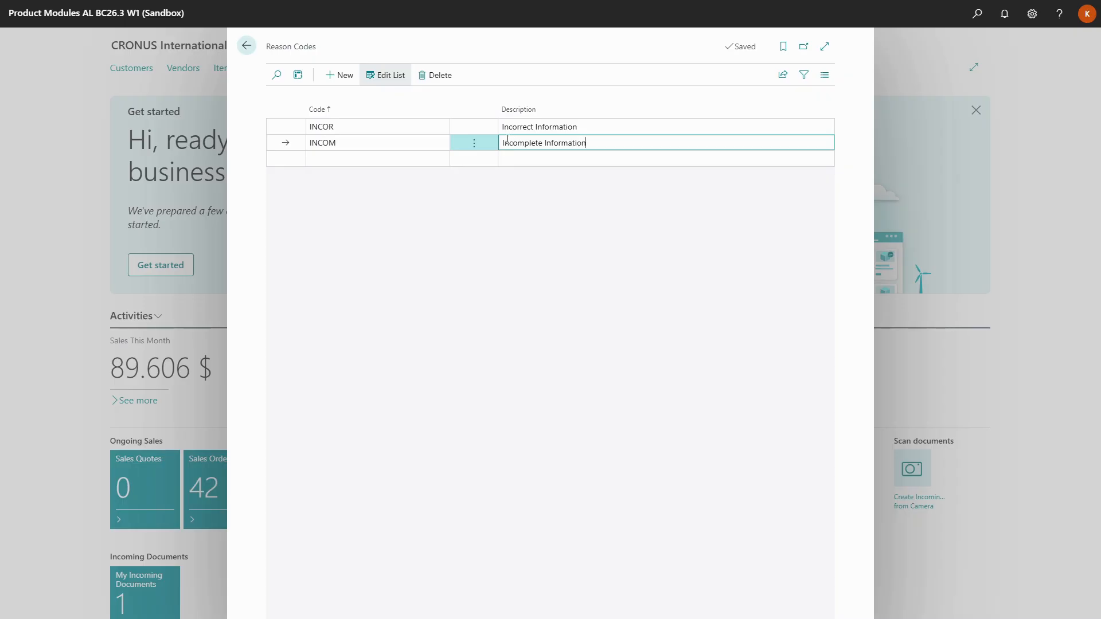
Step: Add reason code UNAUTH with the description "Unauthorized Request"
click(393, 160)
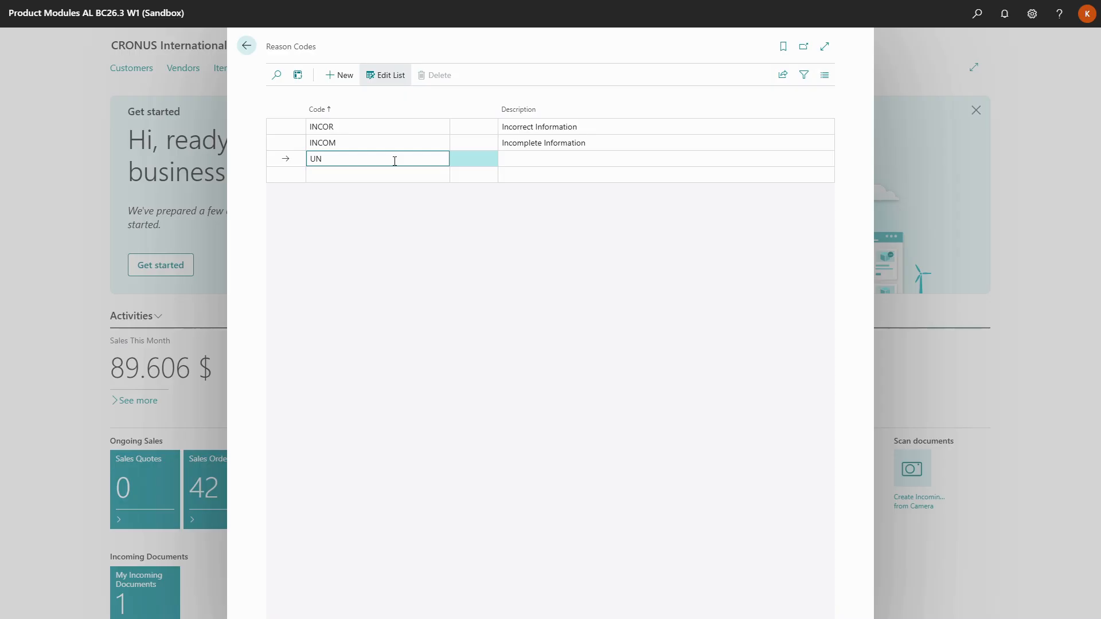
click(510, 158)
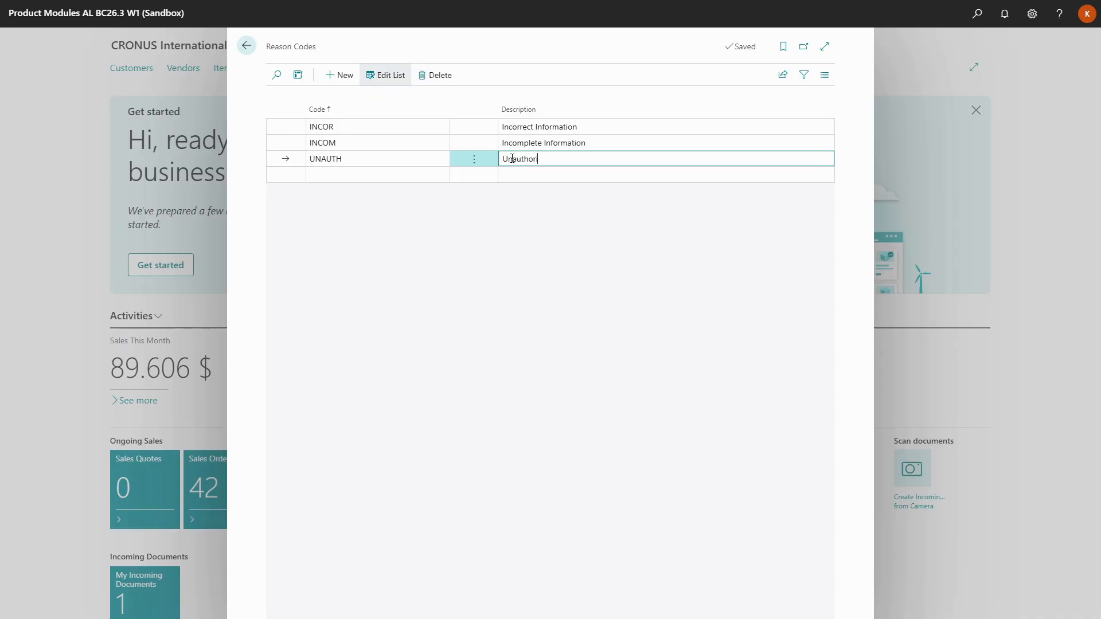
text(Unauthorized Request)
click(496, 207)
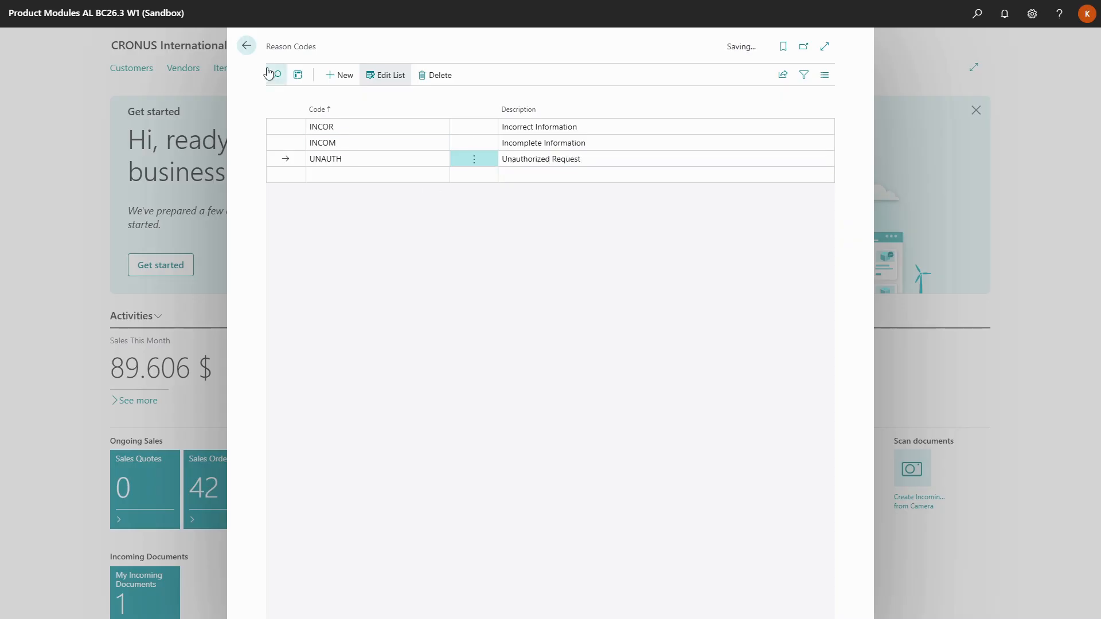
Step: Leave the Reason Codes page, search for "Pseu" and open the Pseudo Item List
click(247, 46)
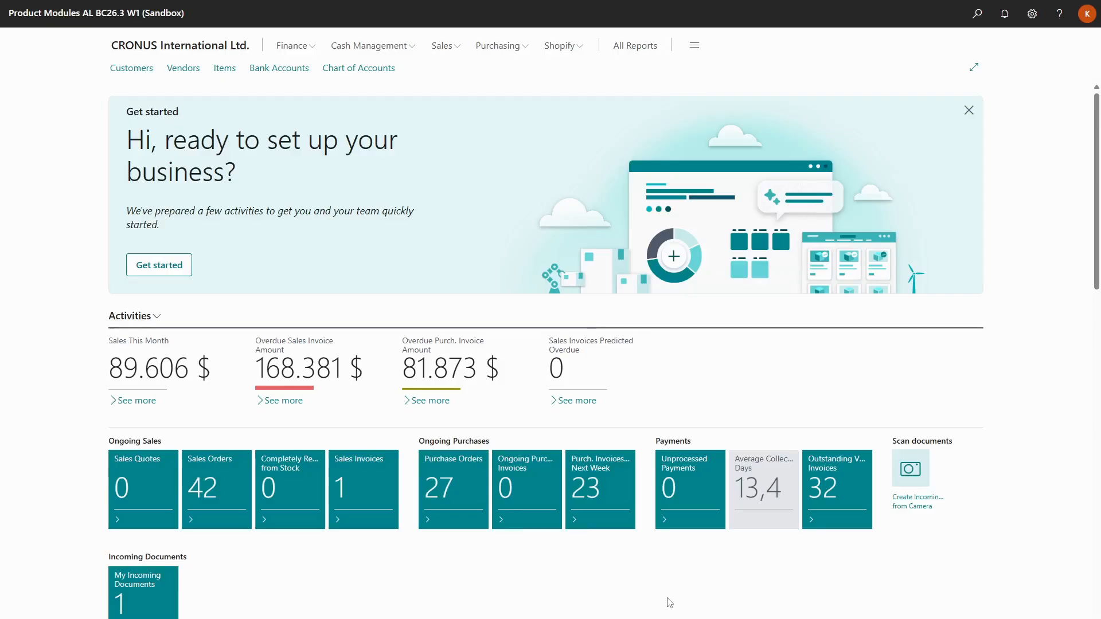
click(976, 14)
text(Pseu)
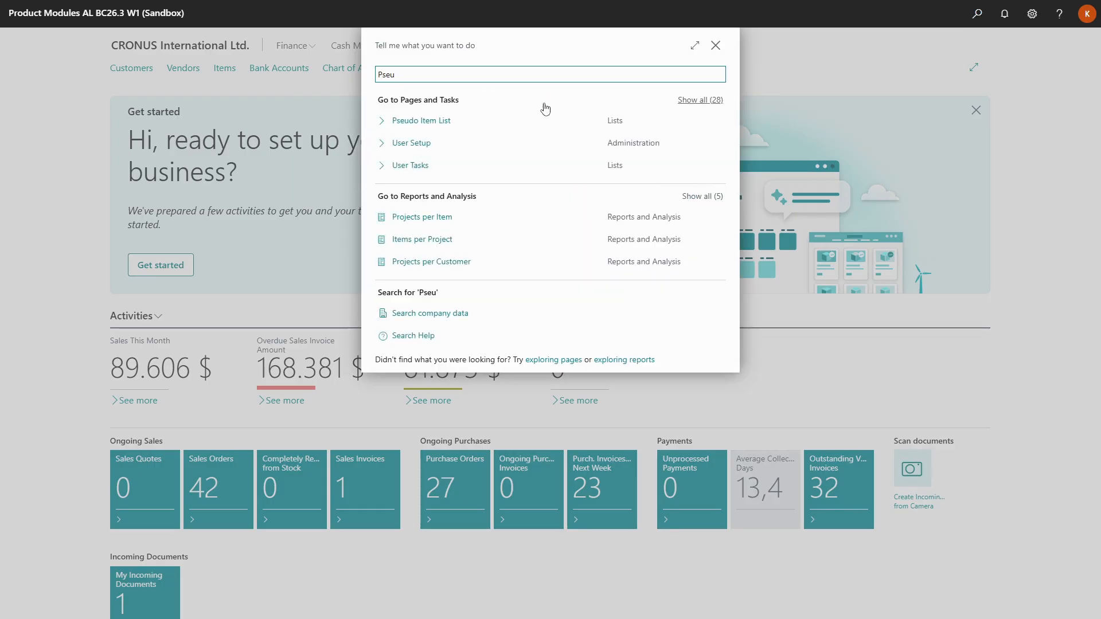
click(457, 120)
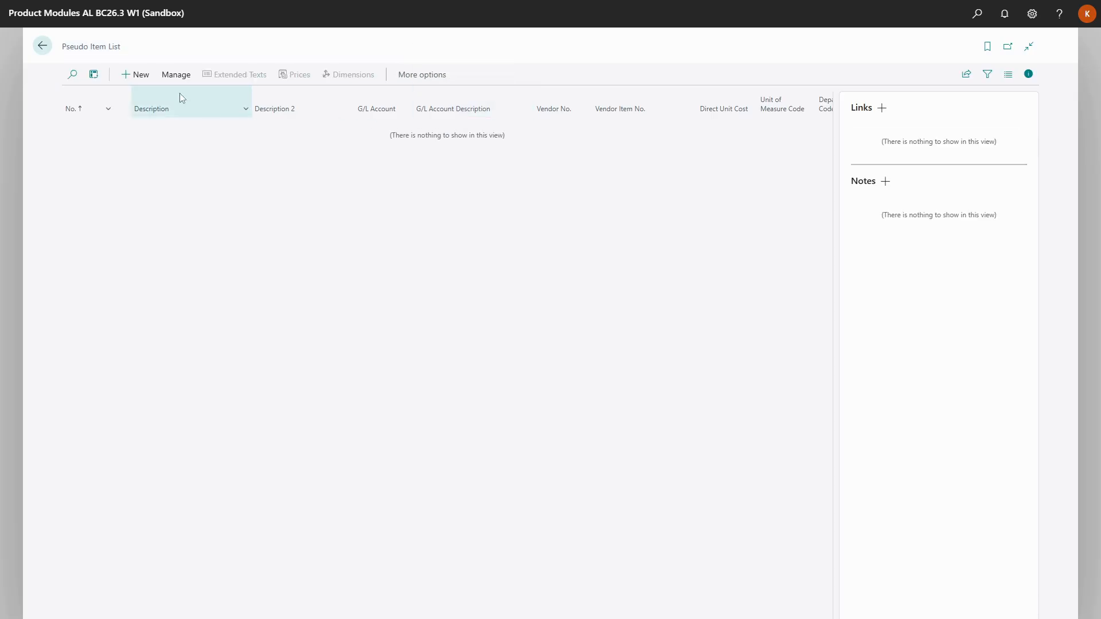
Step: Create a new pseudo item with No. HW-NB01 and description "Lenovo ThinkPad T16 Gen 3"
click(137, 77)
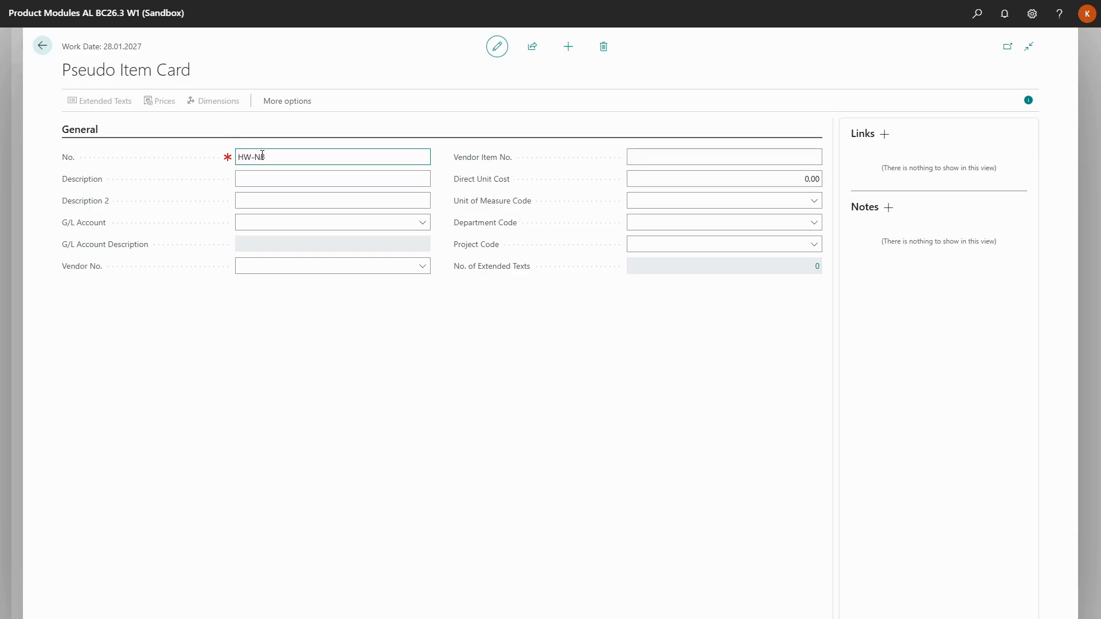
text(HW-NB01)
click(271, 180)
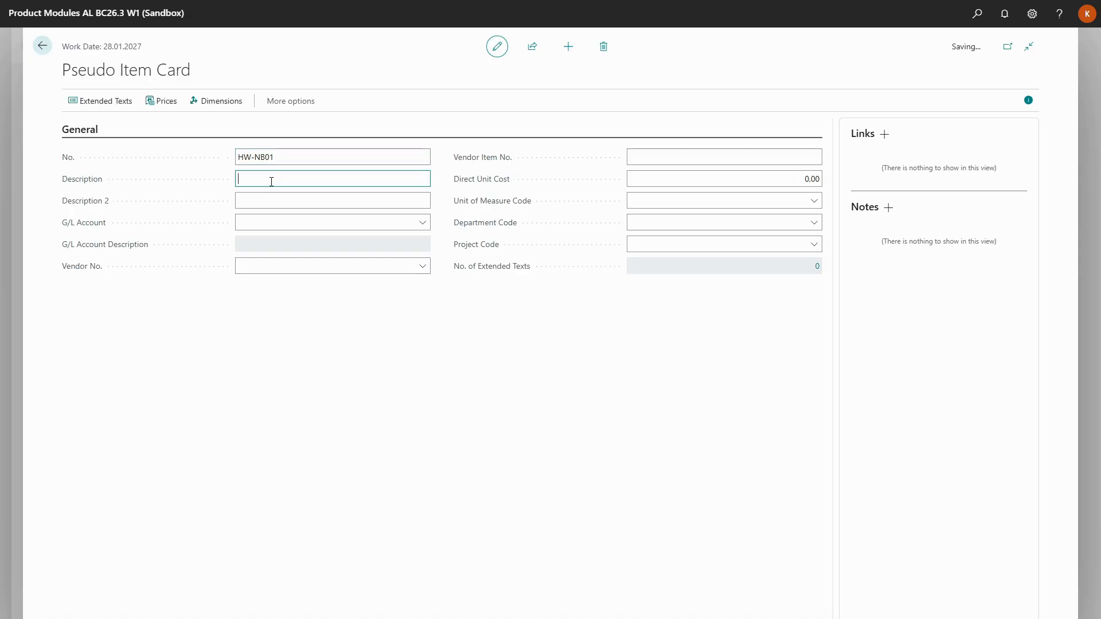
text(Lenovo ThinkPad T16 Gen 3)
Step: Find accounts matching "Hard" in the full G/L account list and assign account 8310 Hardware to item HW-NB01
click(422, 223)
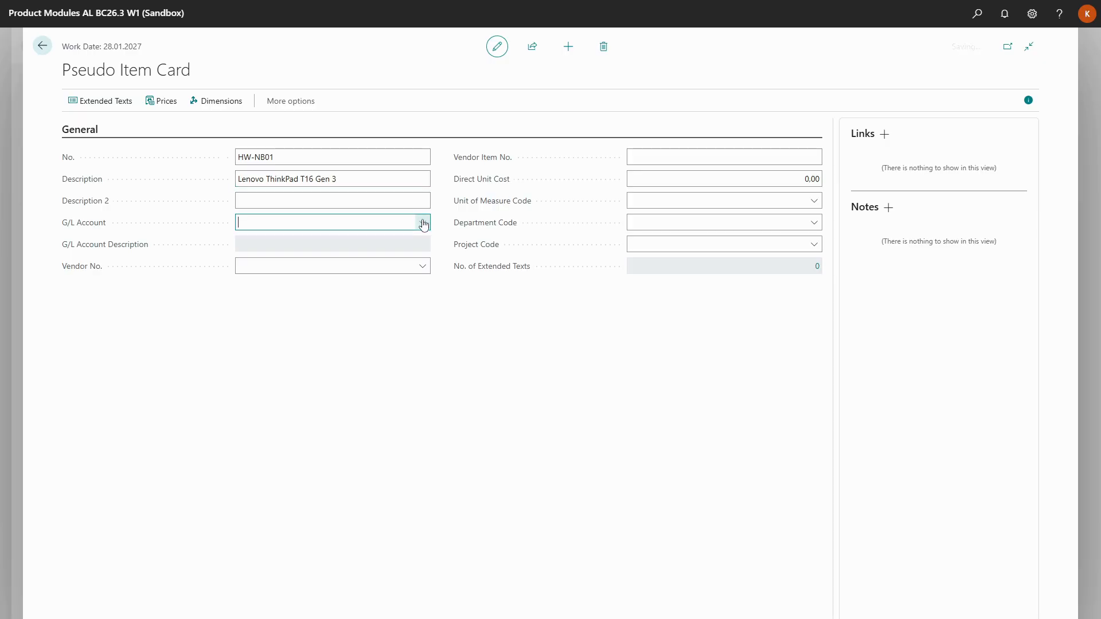
click(478, 360)
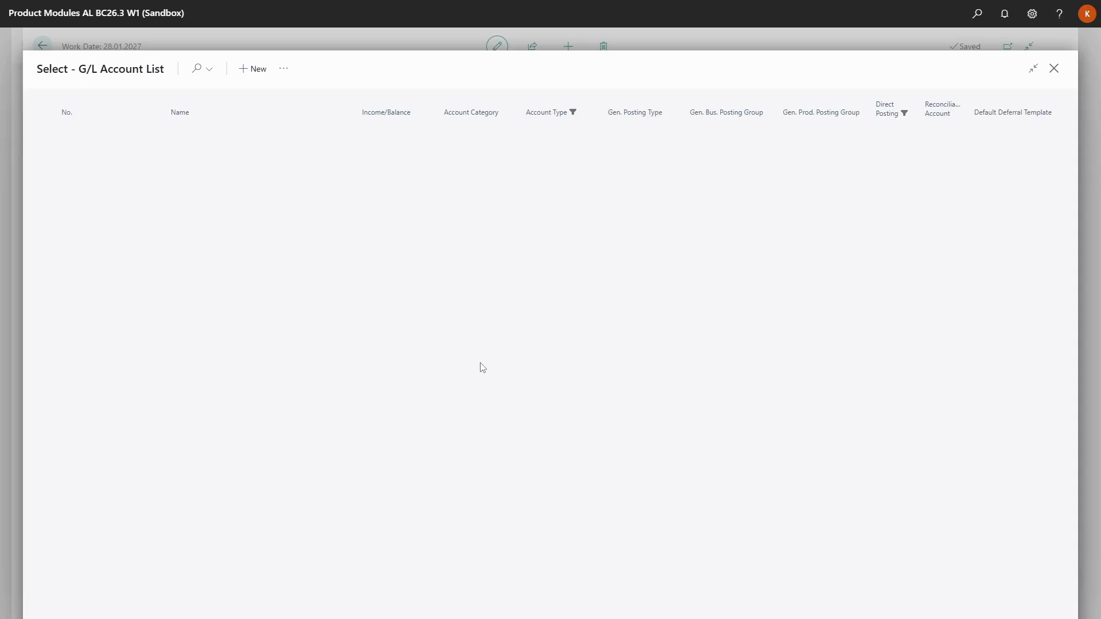
click(195, 72)
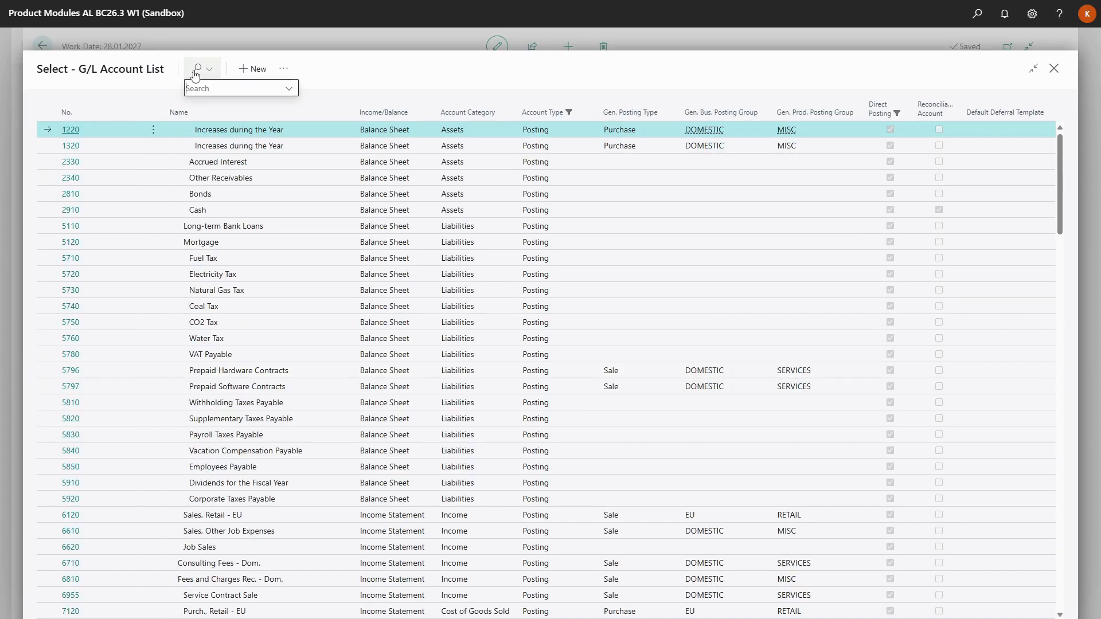
text(Hard)
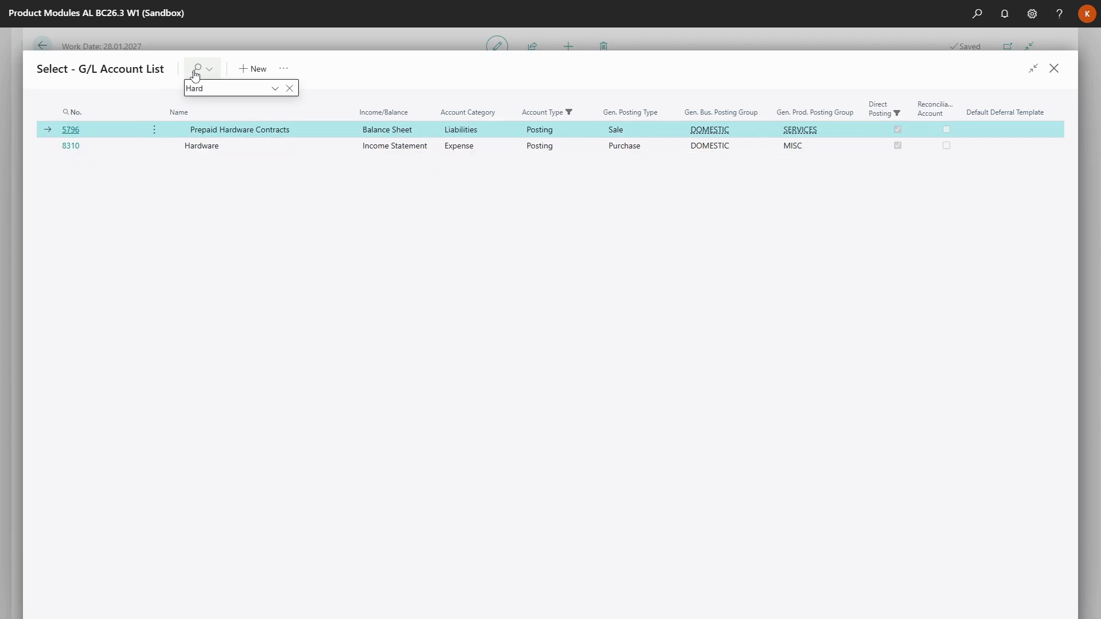
click(202, 147)
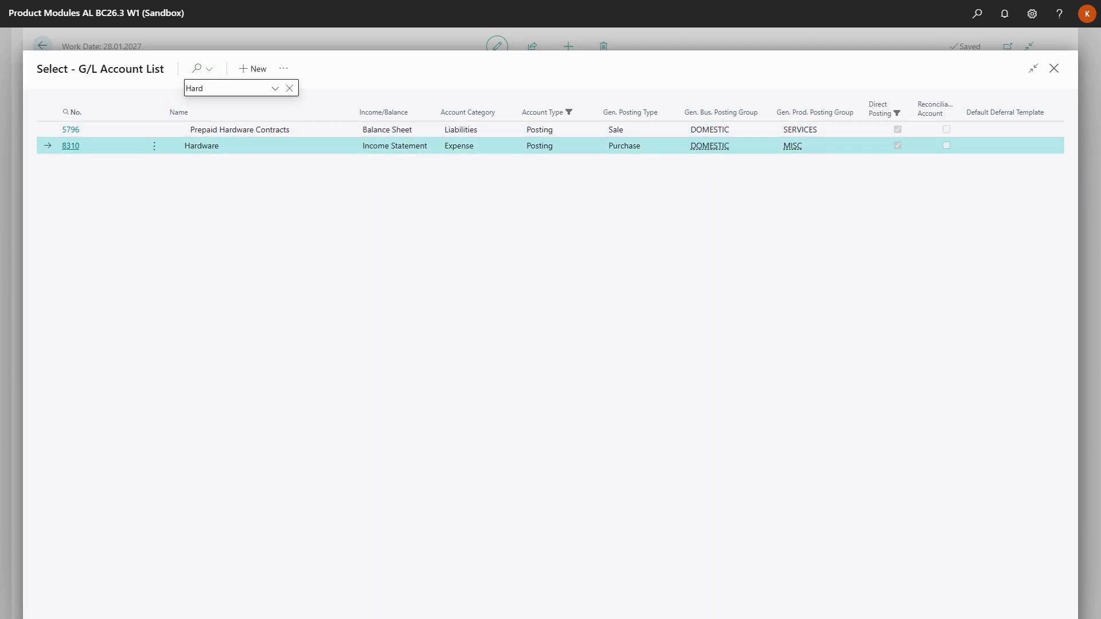
key(Return)
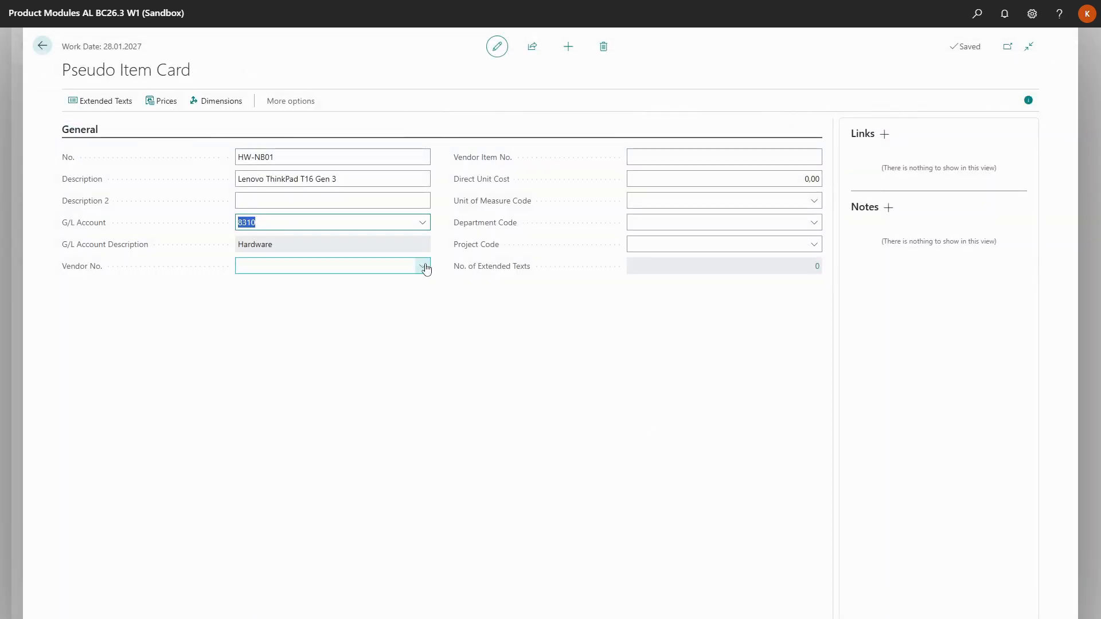
Step: Assign the first listed vendor to item HW-NB01 and set its direct unit cost to 2150
click(425, 267)
click(403, 317)
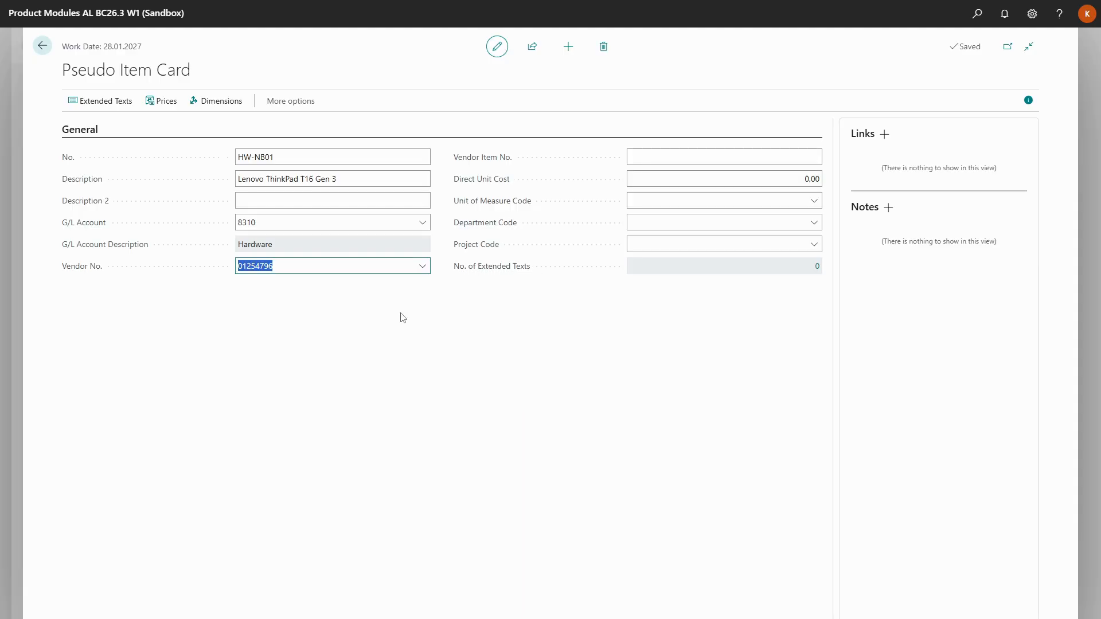
click(777, 173)
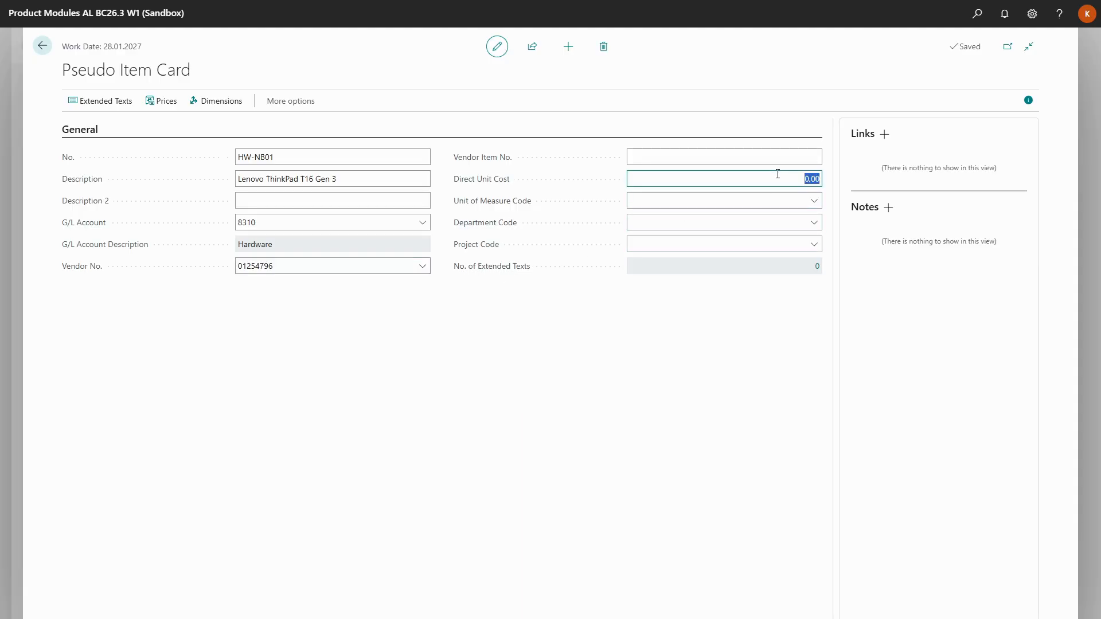
text(2150)
Step: Set the unit of measure of item HW-NB01 to PCS from the full list and close its card
click(814, 200)
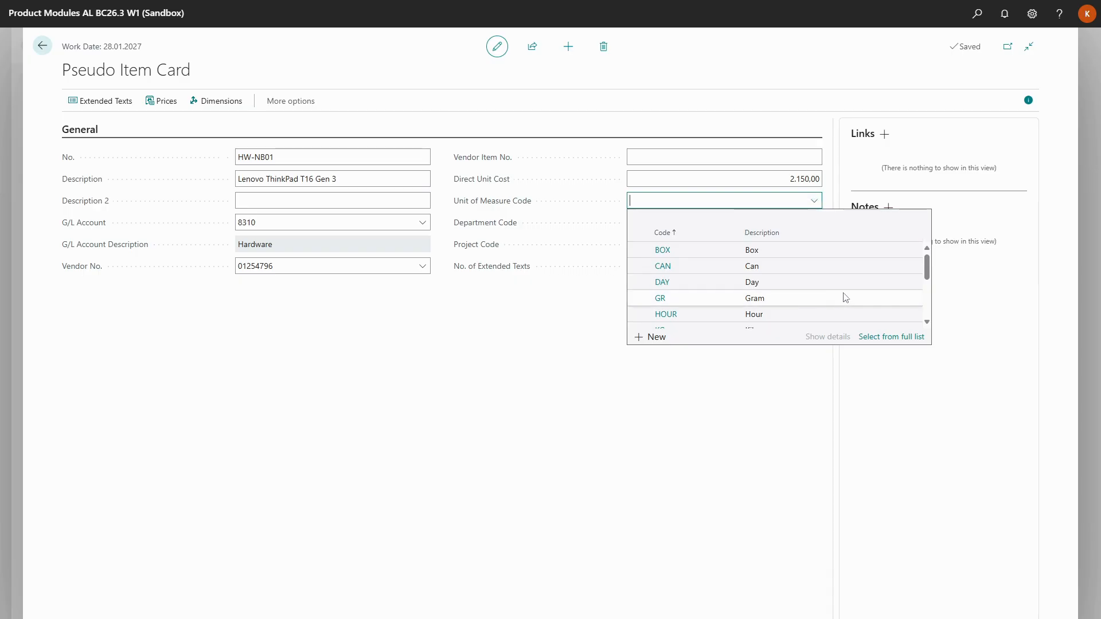
click(878, 336)
click(381, 384)
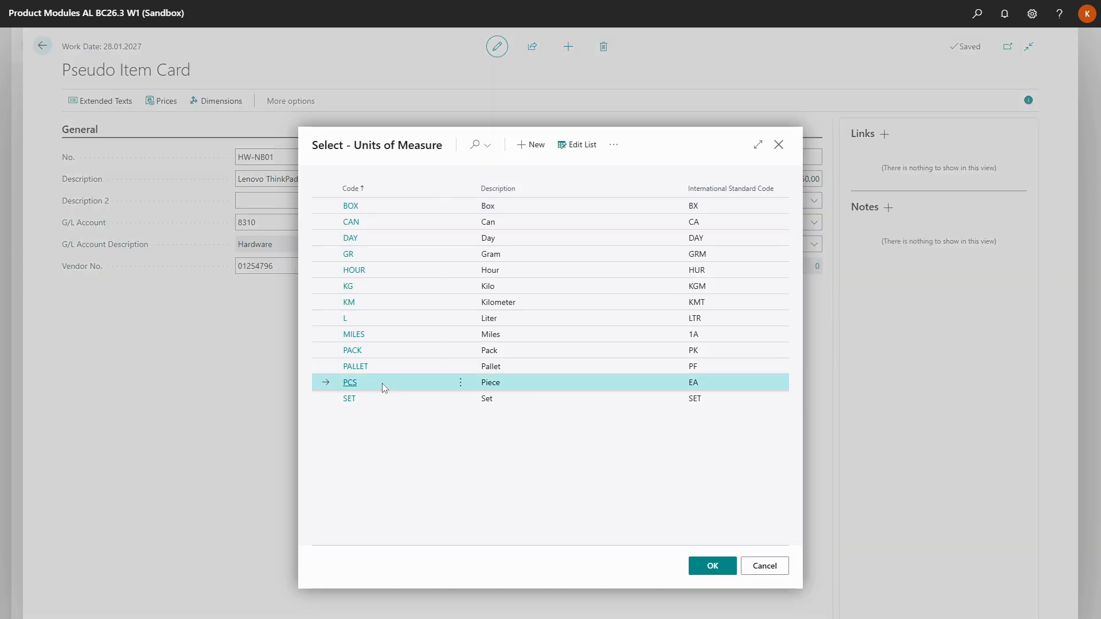
click(702, 575)
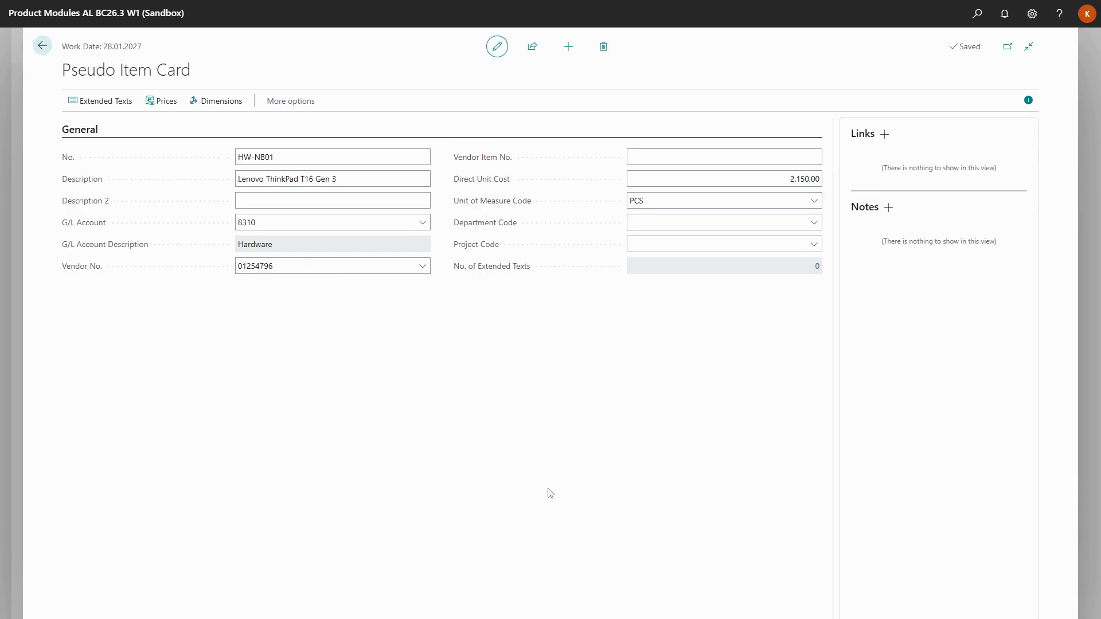
click(41, 46)
Step: Create another pseudo item with No. HW-NB02 and description "Lenovo ThinkPad T14 Gen 5"
click(134, 75)
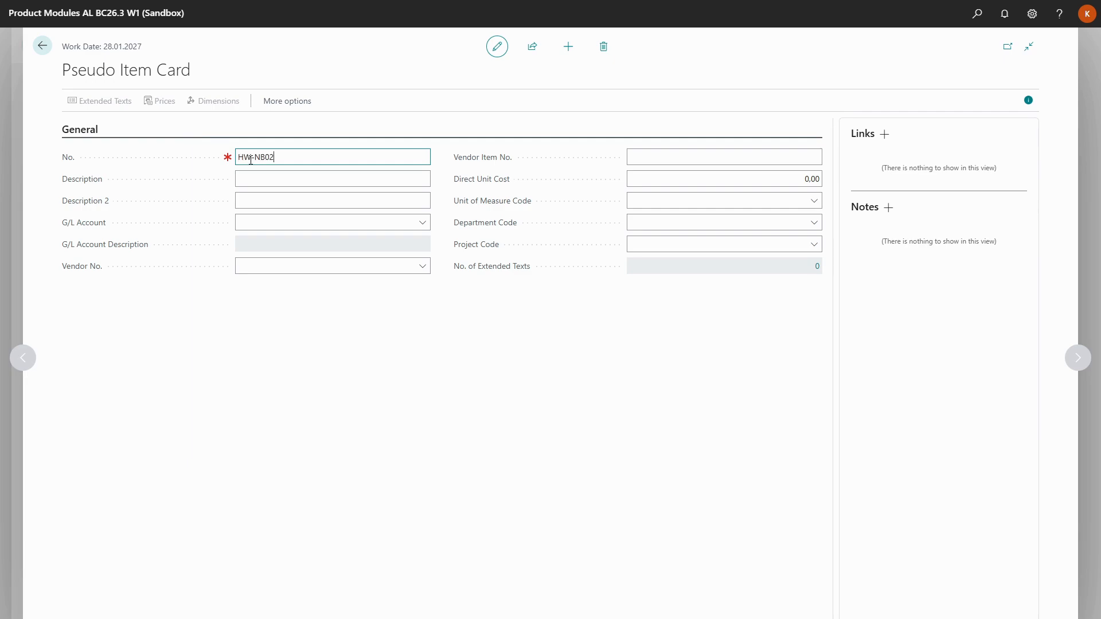
click(254, 175)
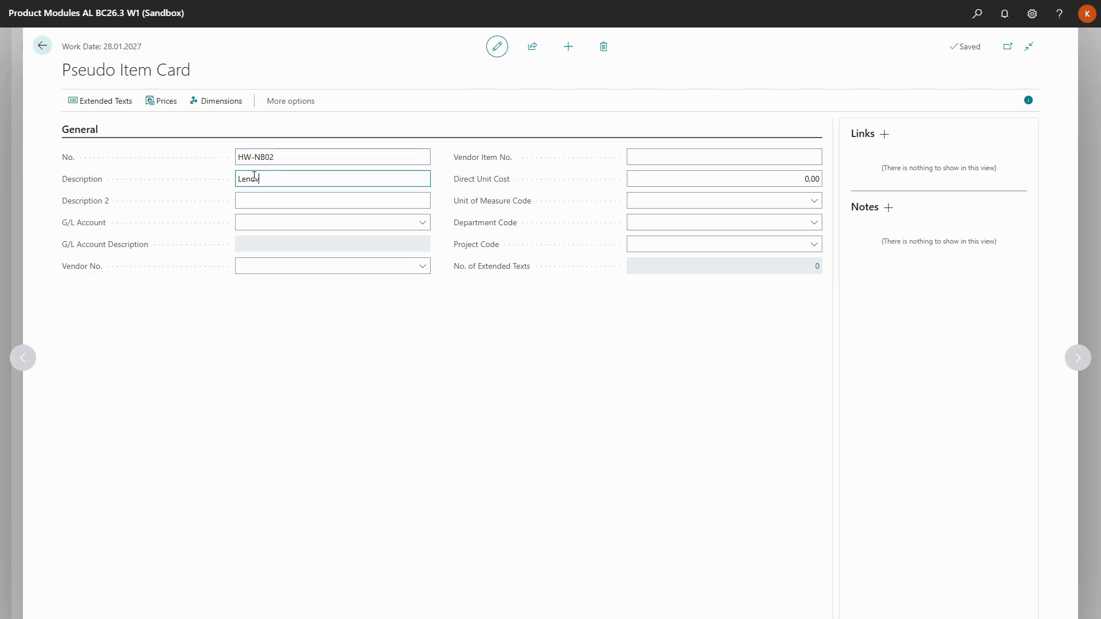
text(Lenovo ThinkPad T14 Gen 5)
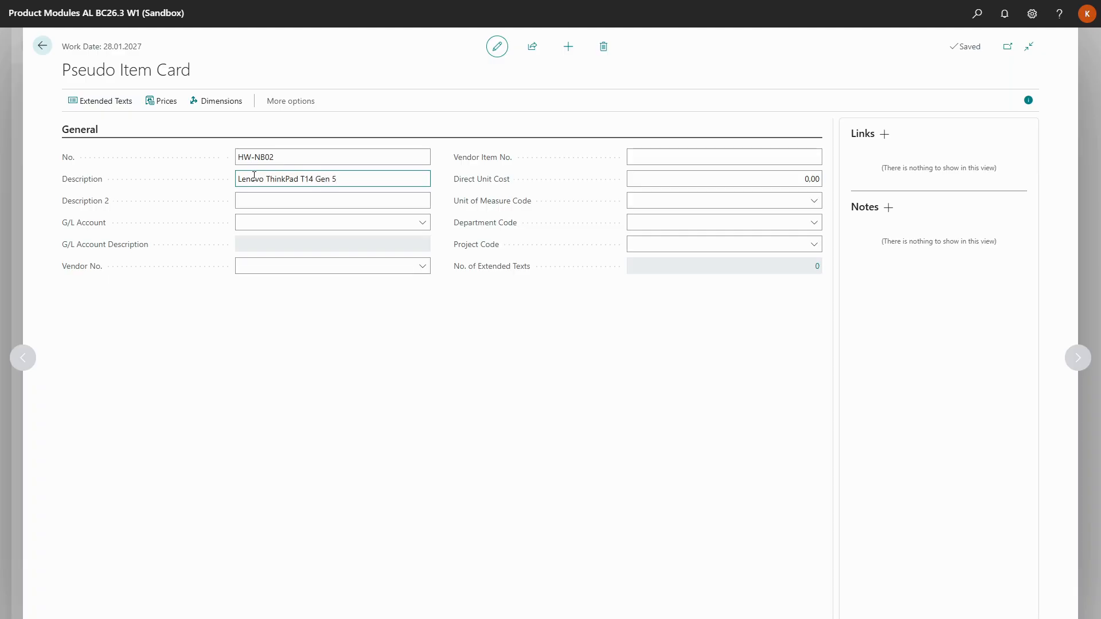
Step: Find accounts matching "Hard" in the full G/L account list and assign account 8310 Hardware to item HW-NB02
click(422, 222)
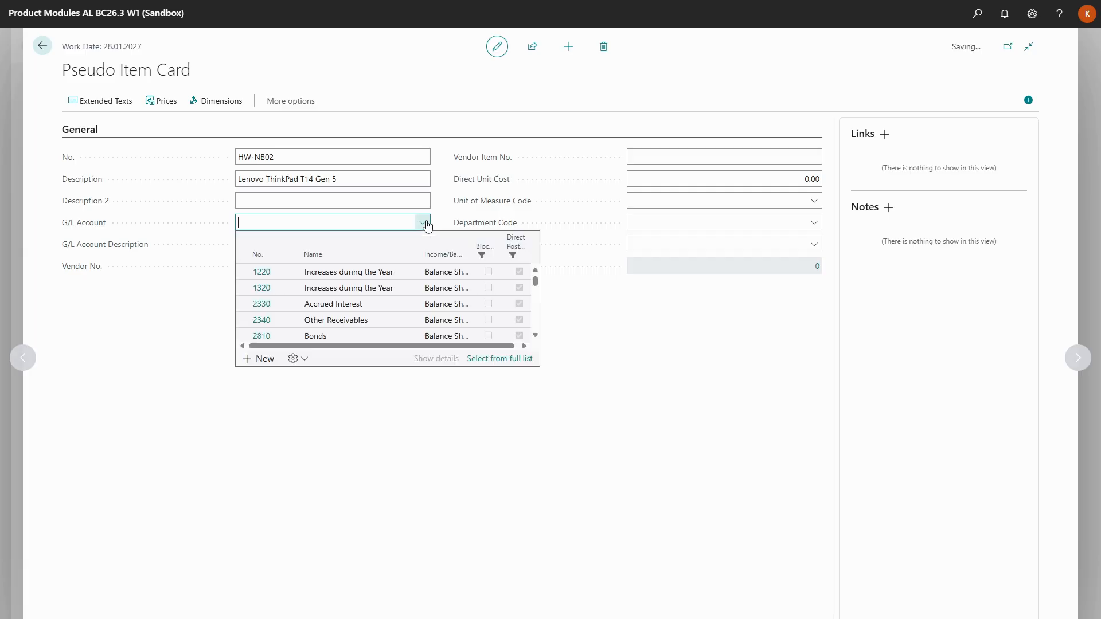
click(494, 358)
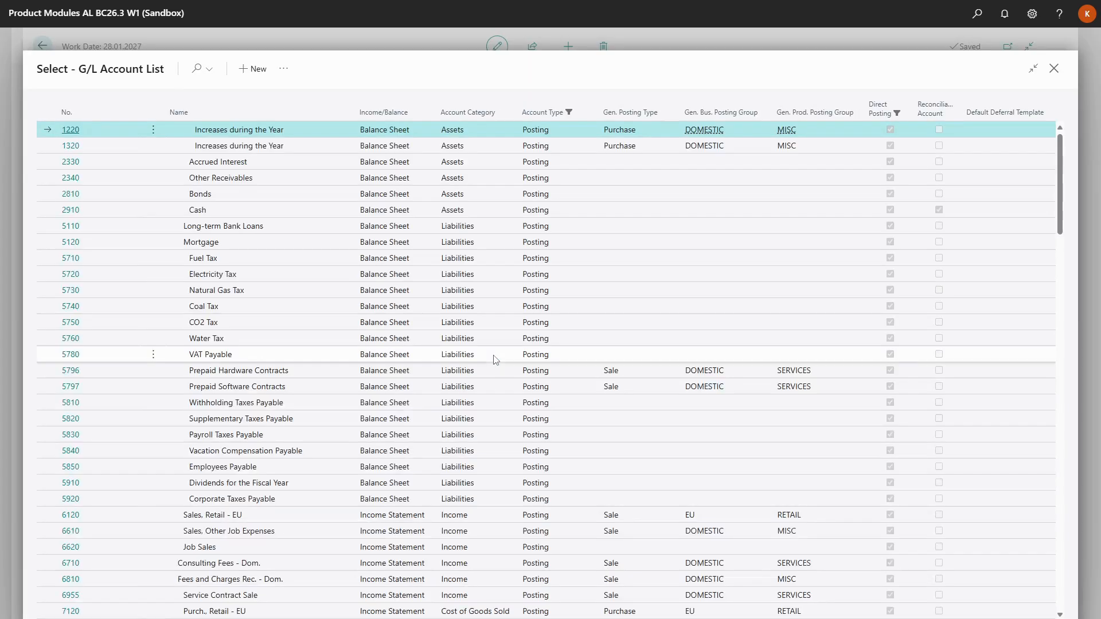
click(196, 69)
text(H)
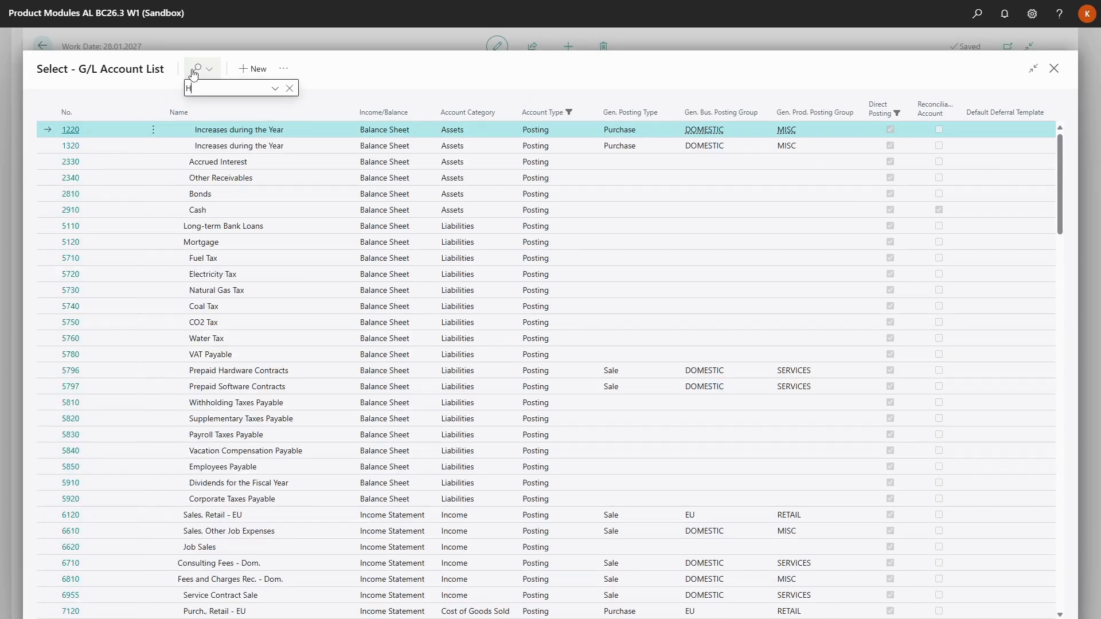
text(ard)
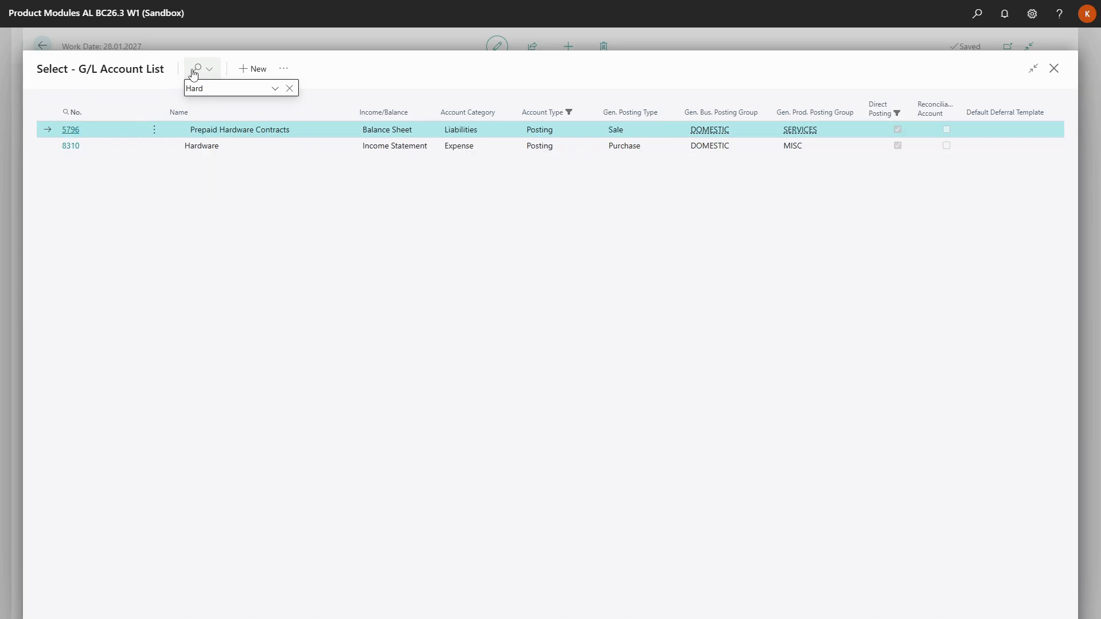
click(202, 146)
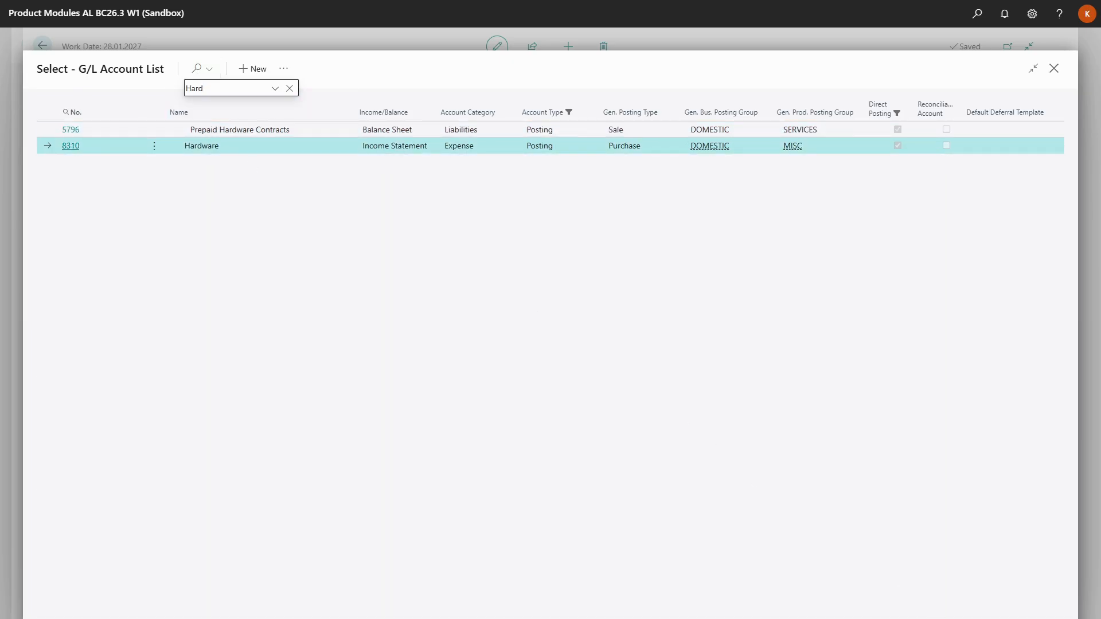
key(Return)
Step: Assign the first listed vendor to item HW-NB02 and set its direct unit cost to 3200
click(422, 268)
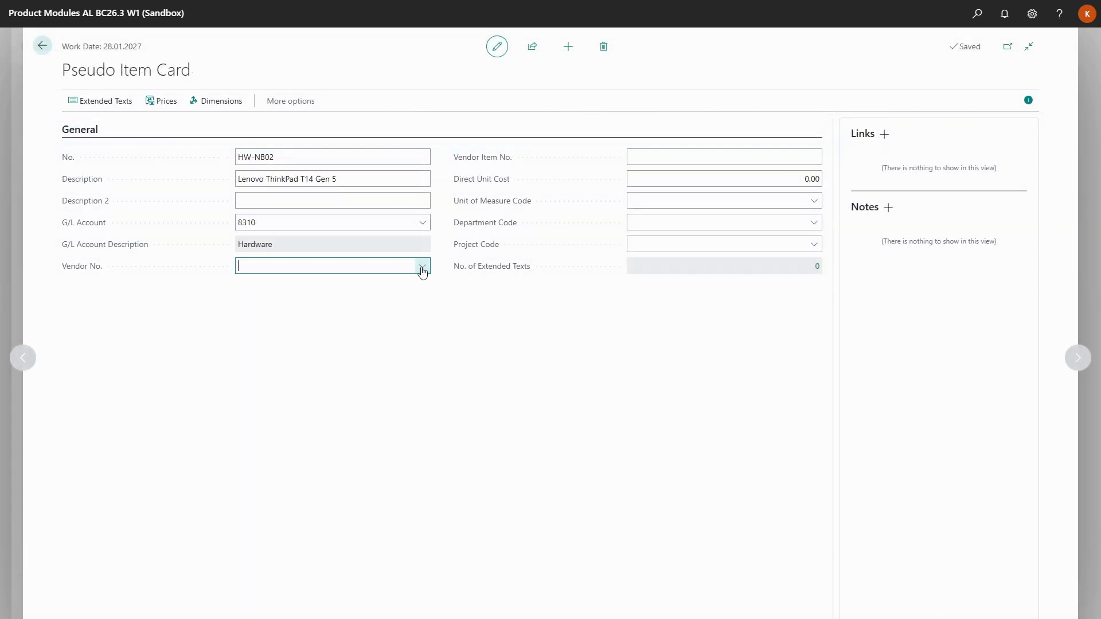
click(421, 268)
click(409, 316)
click(768, 179)
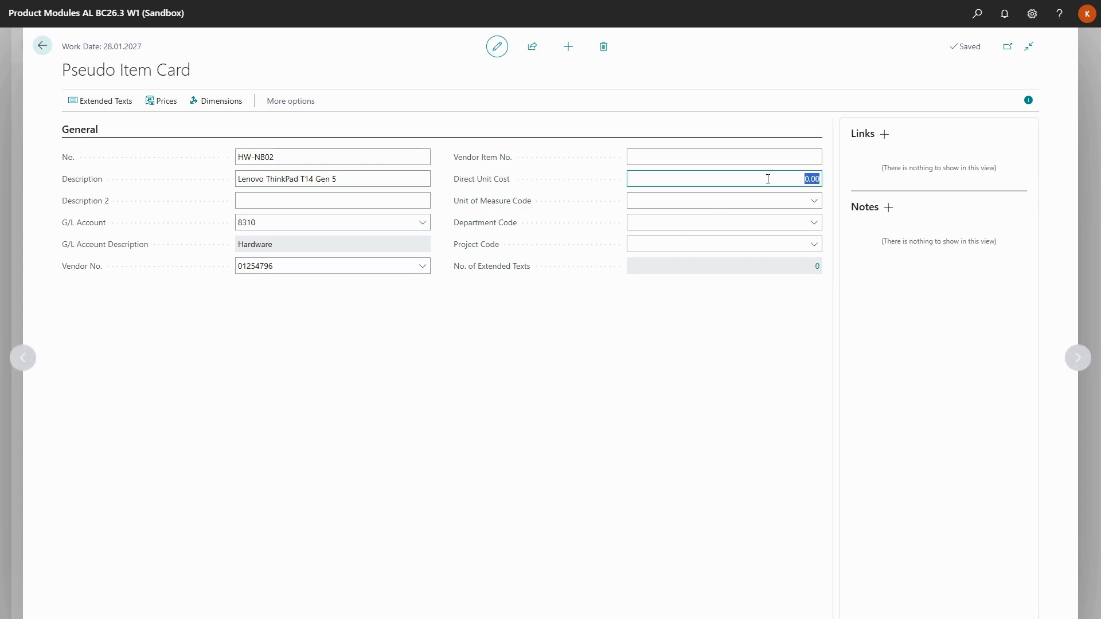
text(320)
Step: Set the unit of measure of item HW-NB02 to PCS, and close its card and the Pseudo Item List
click(814, 202)
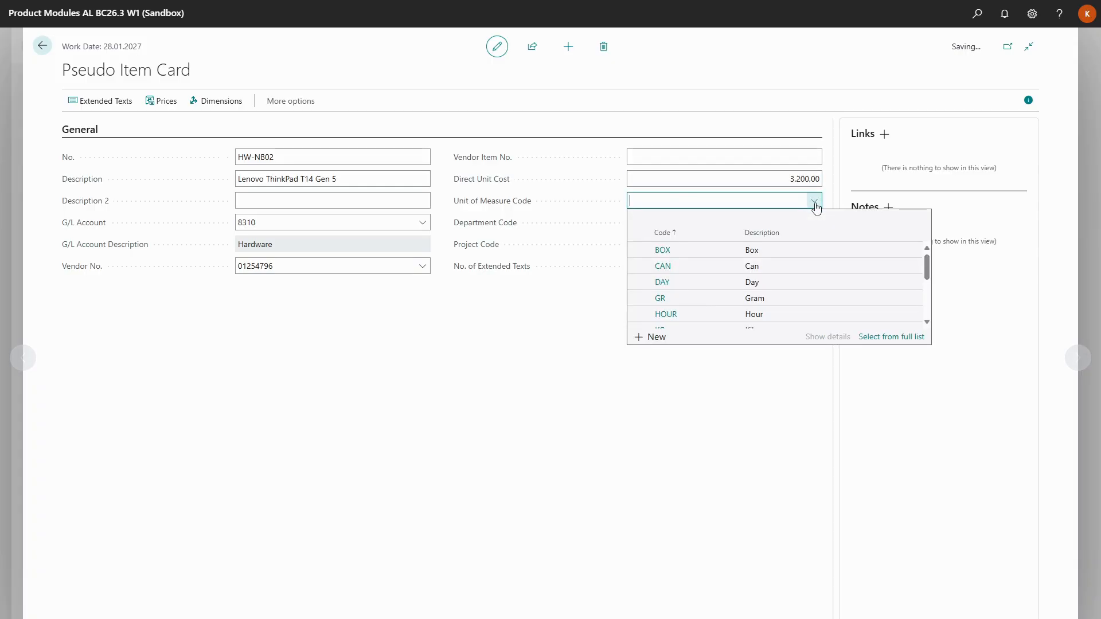
click(863, 337)
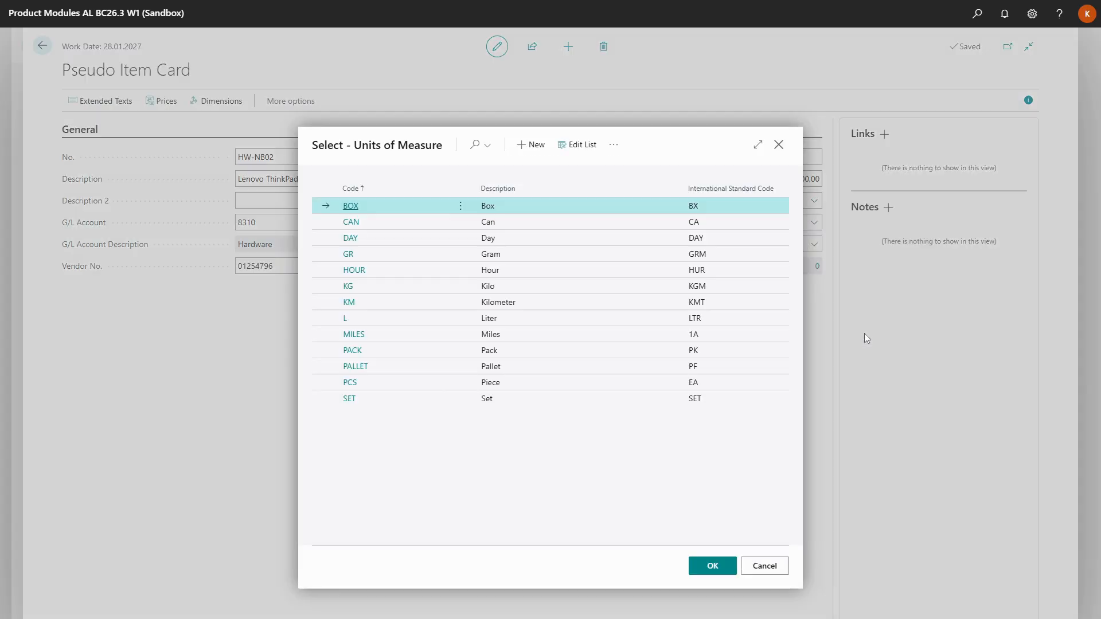
click(390, 384)
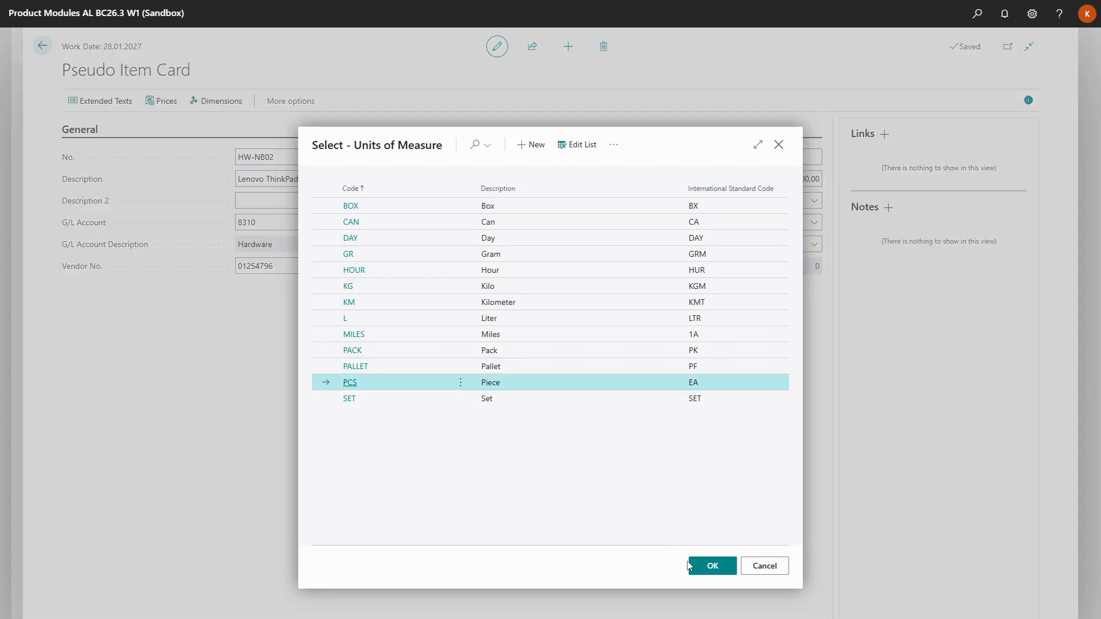
click(711, 566)
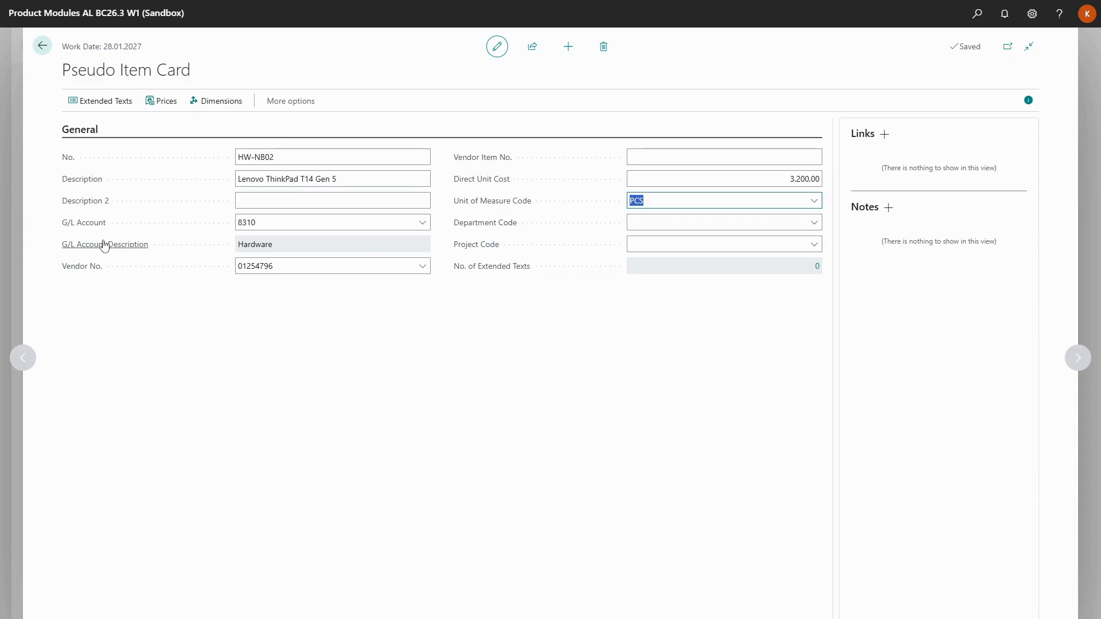
click(43, 46)
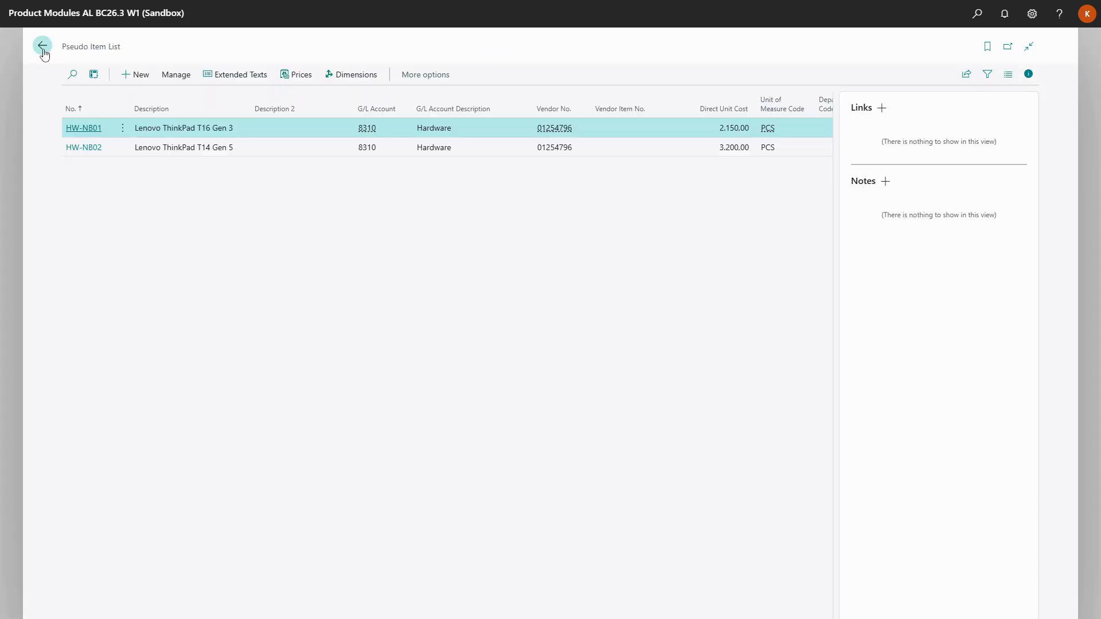
click(42, 46)
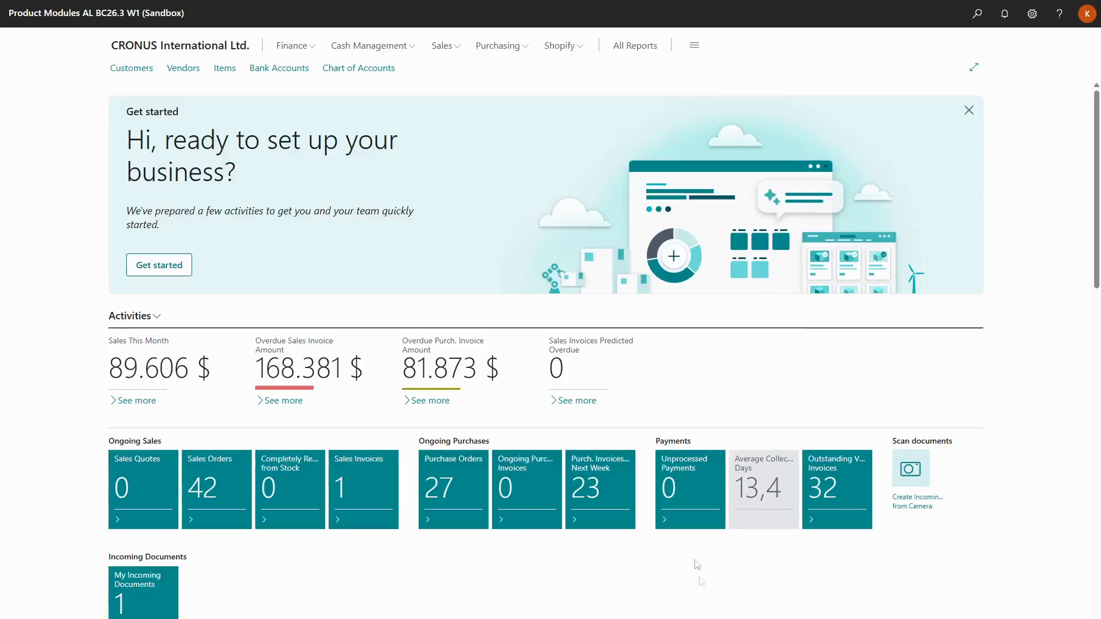
Step: Find and open the Approval User Setup page
click(971, 21)
text(A)
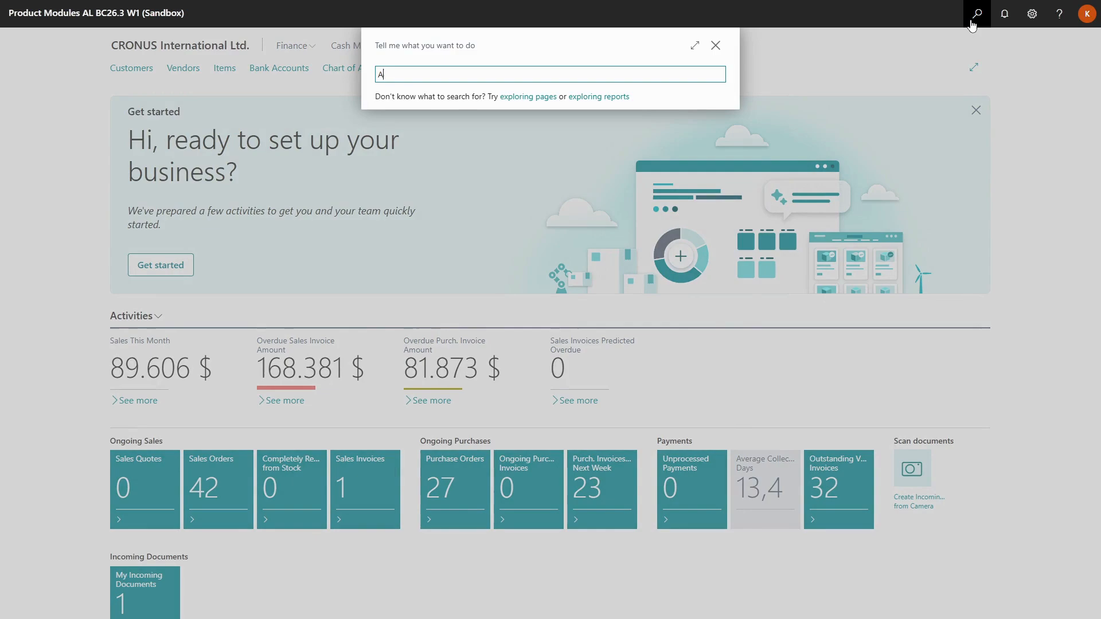
text(ppr)
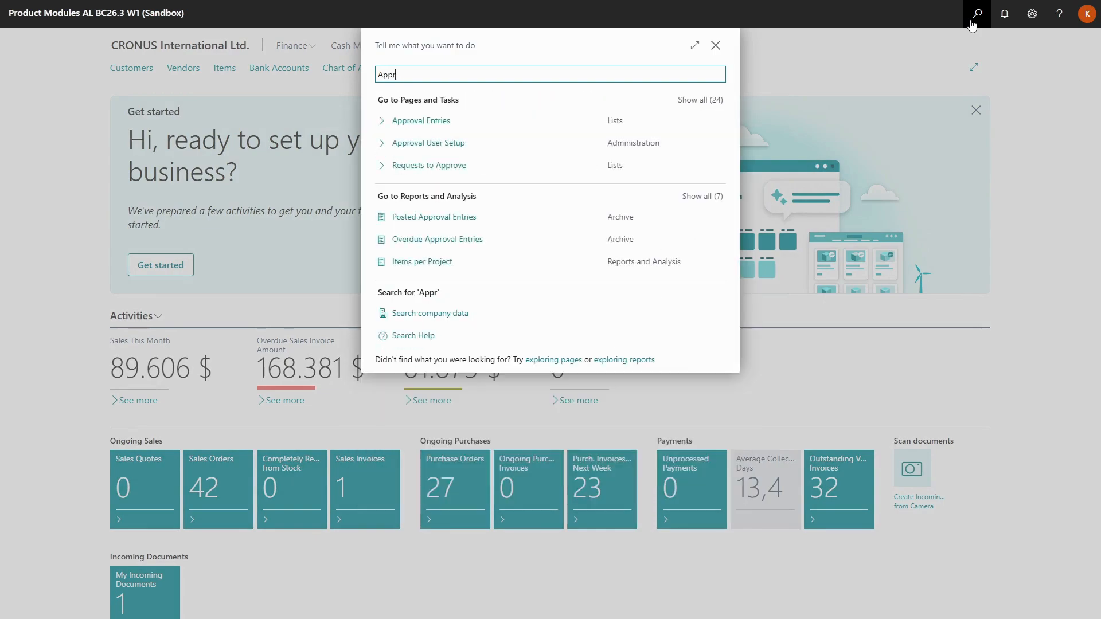
text( User)
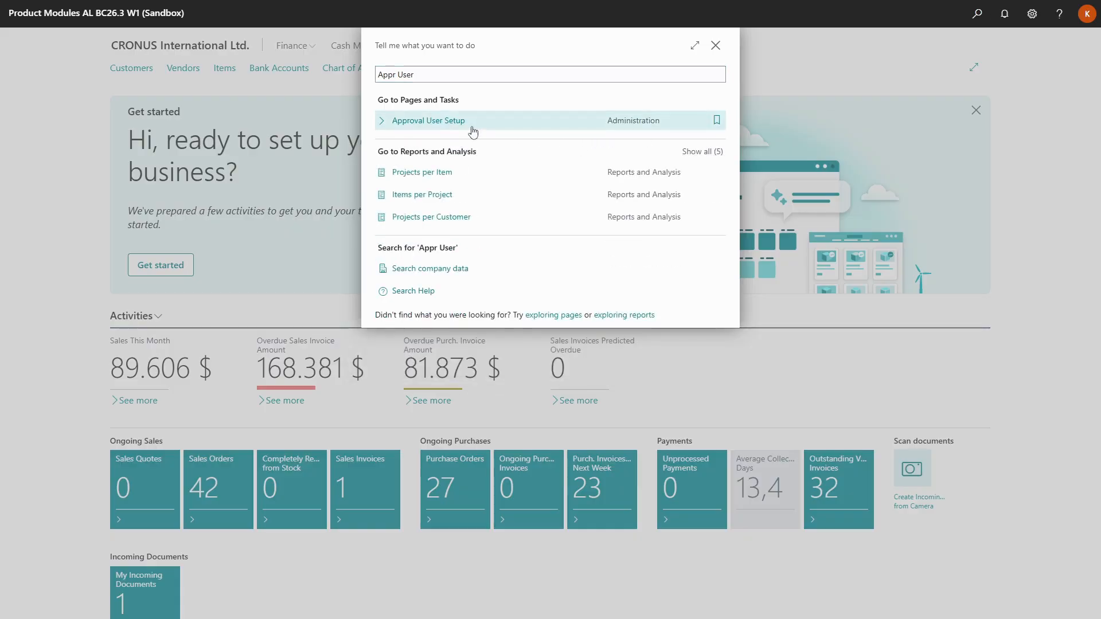
click(473, 132)
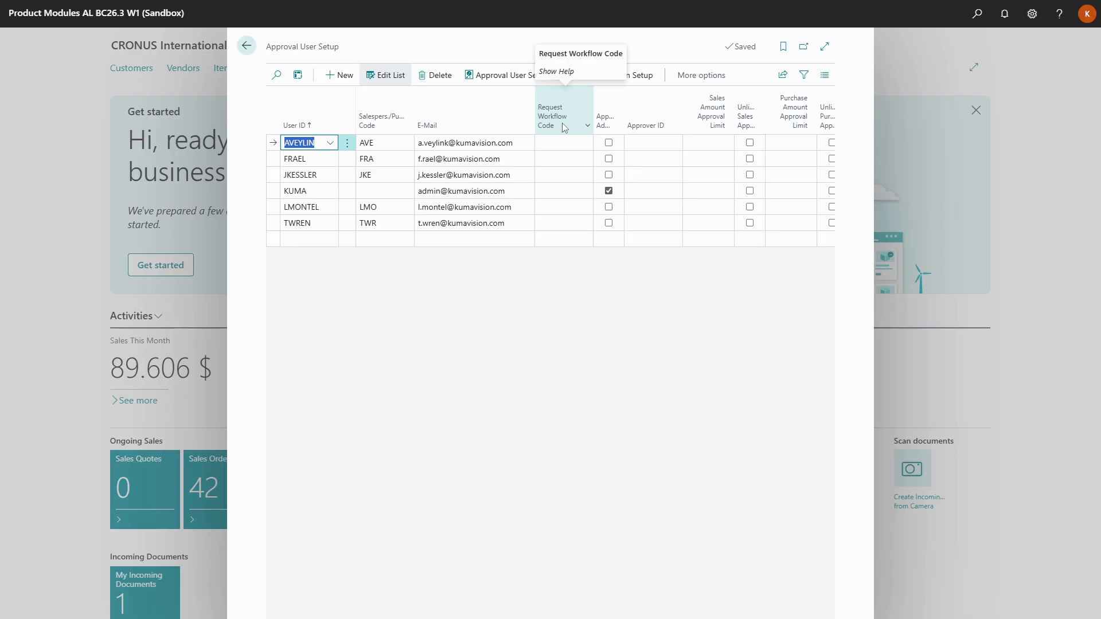
Step: Assign request workflow code HW to the second and third users in the approval setup, and close the page
click(574, 162)
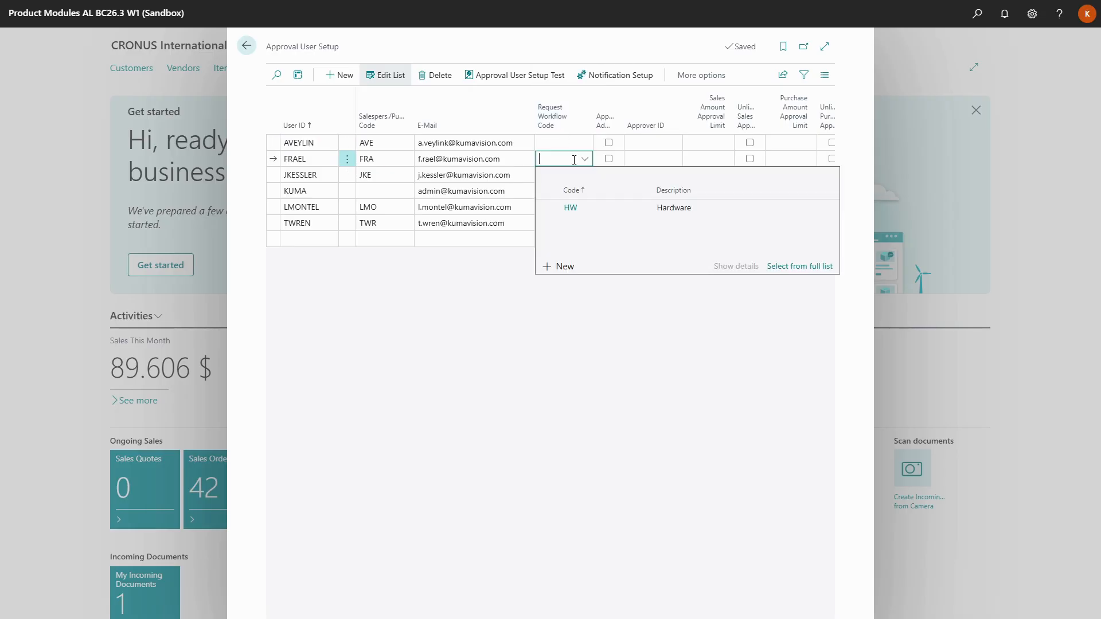
click(571, 208)
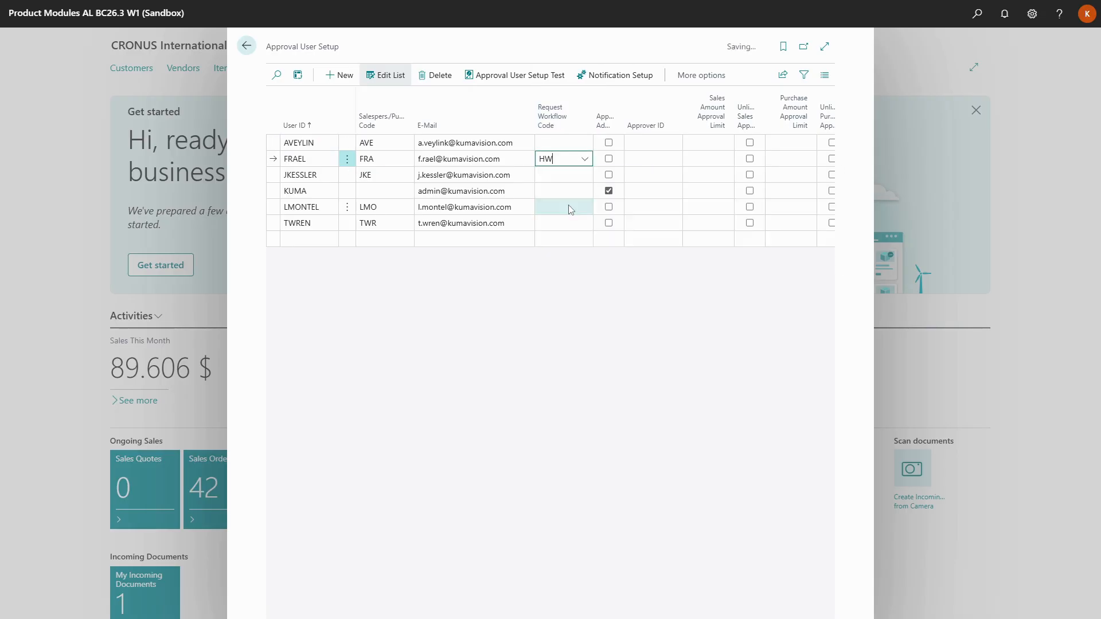
click(570, 175)
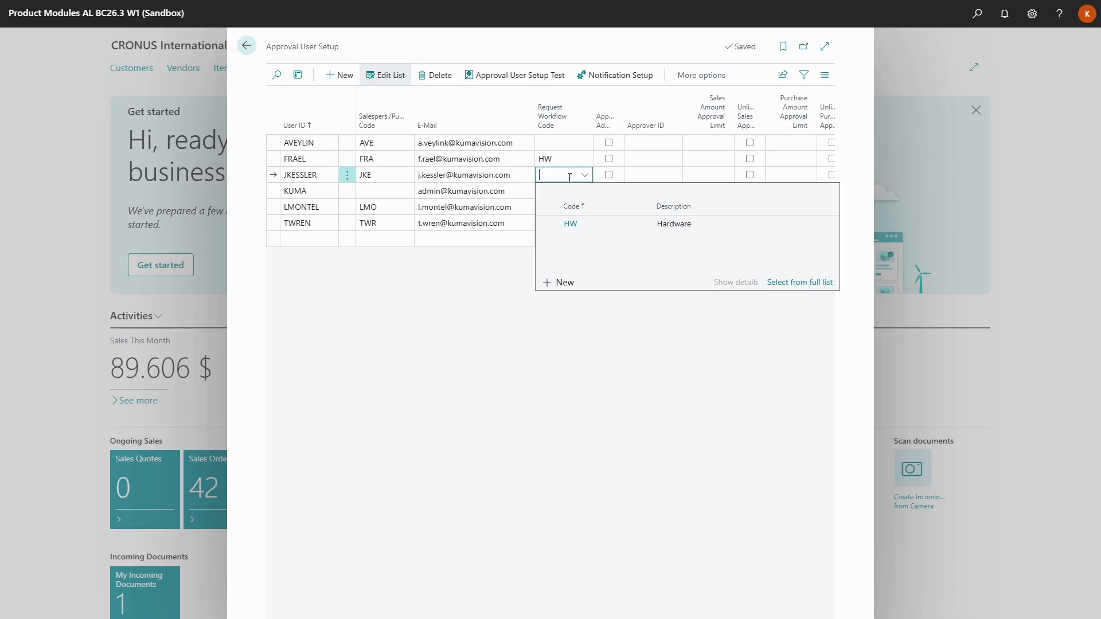
click(570, 224)
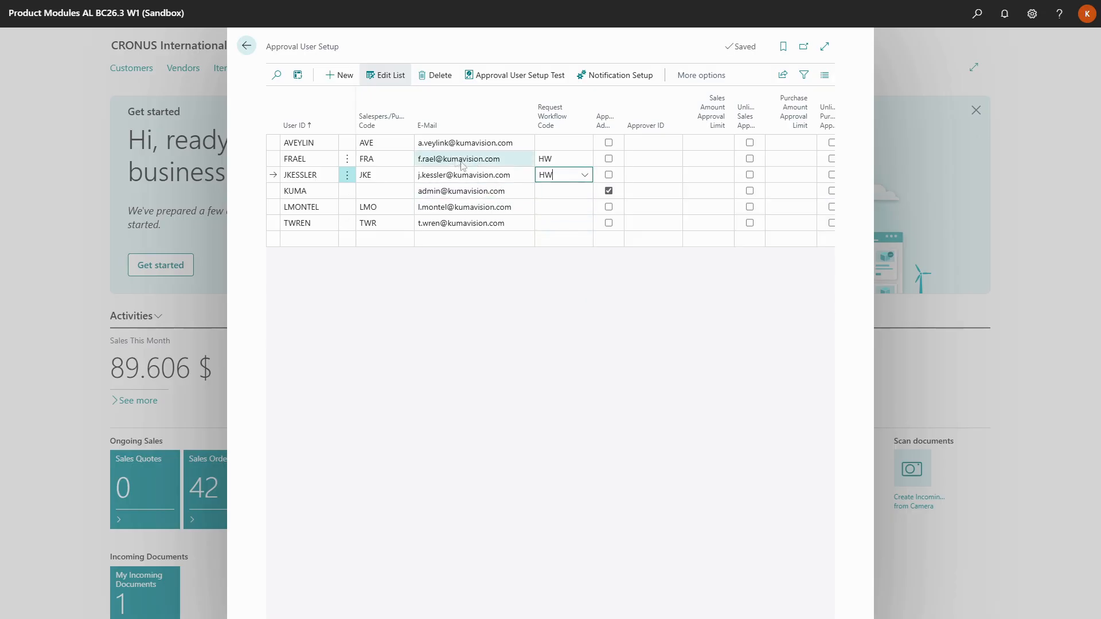
click(247, 46)
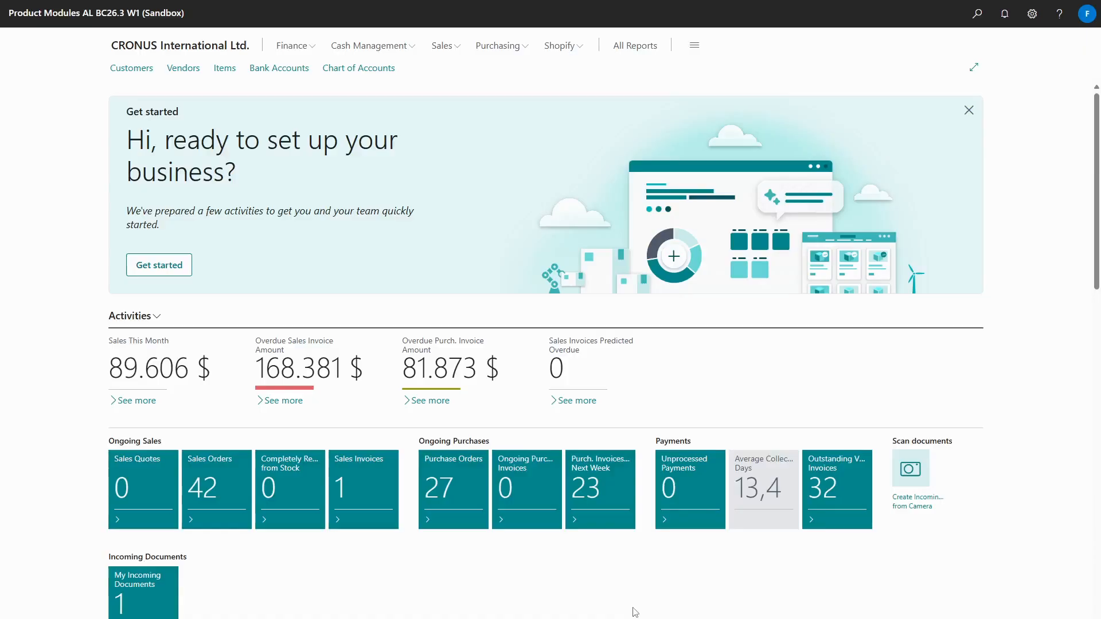
Step: Open the Purchase Request List and create a new purchase request
click(977, 13)
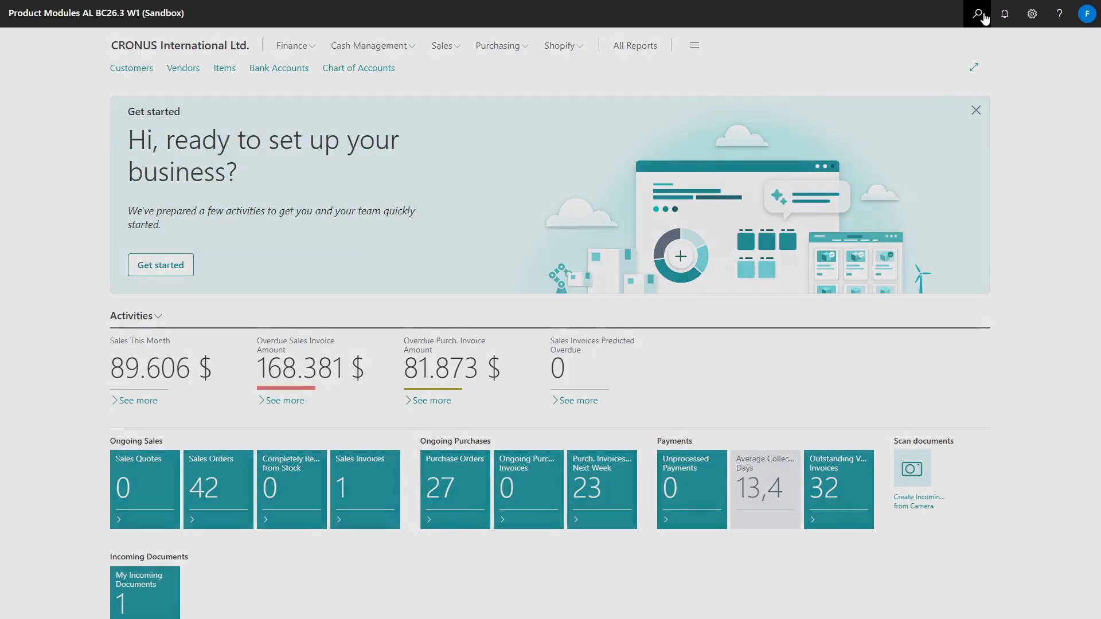
text(Purc)
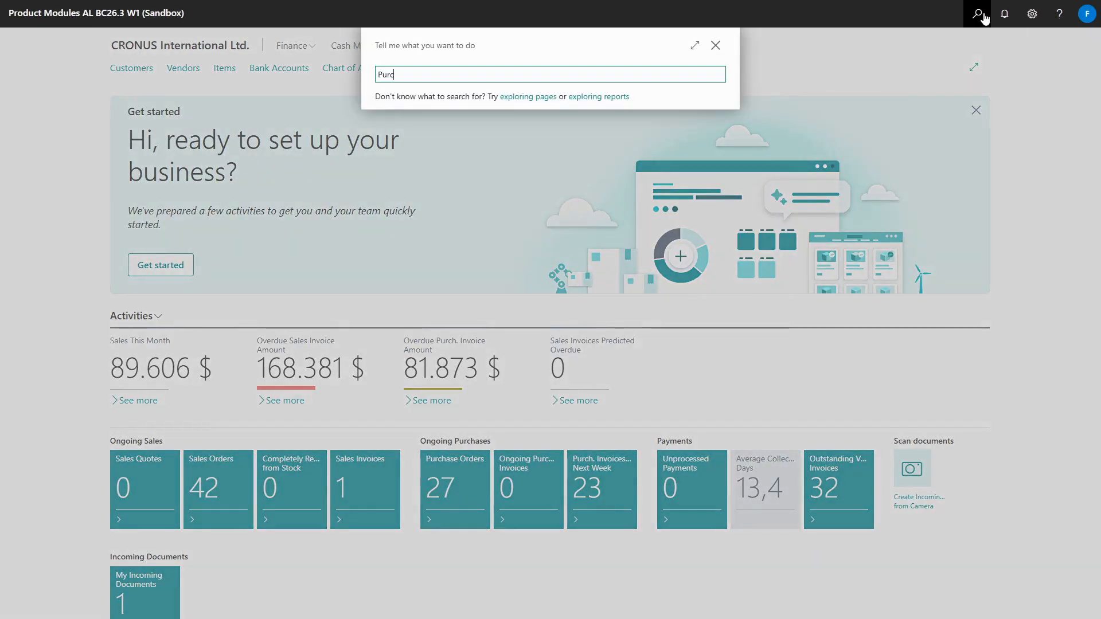
text(h Req)
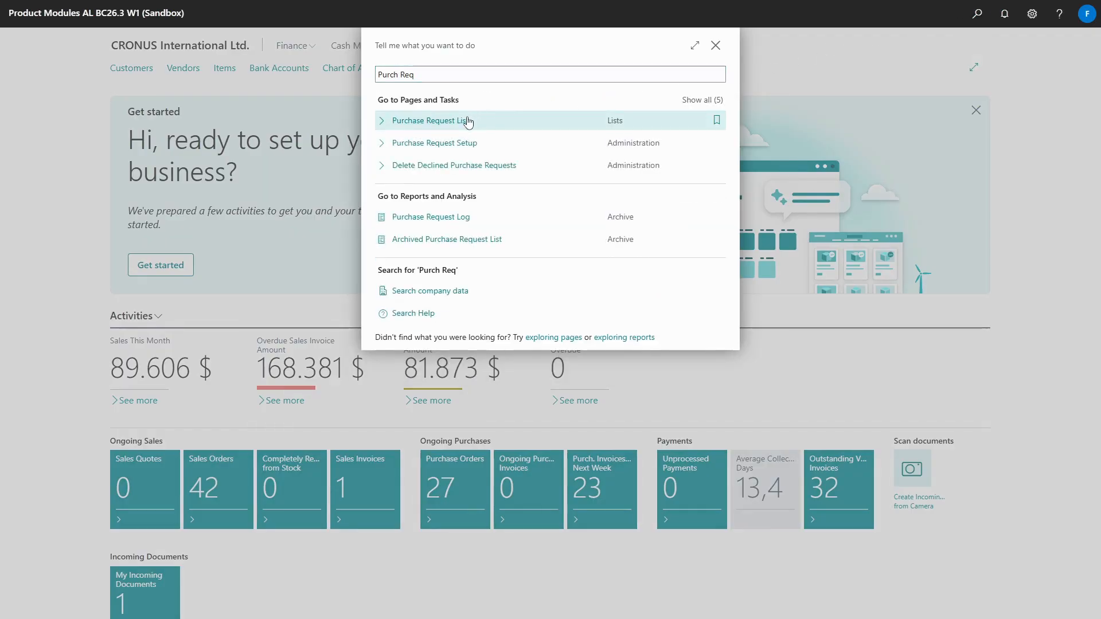
click(467, 122)
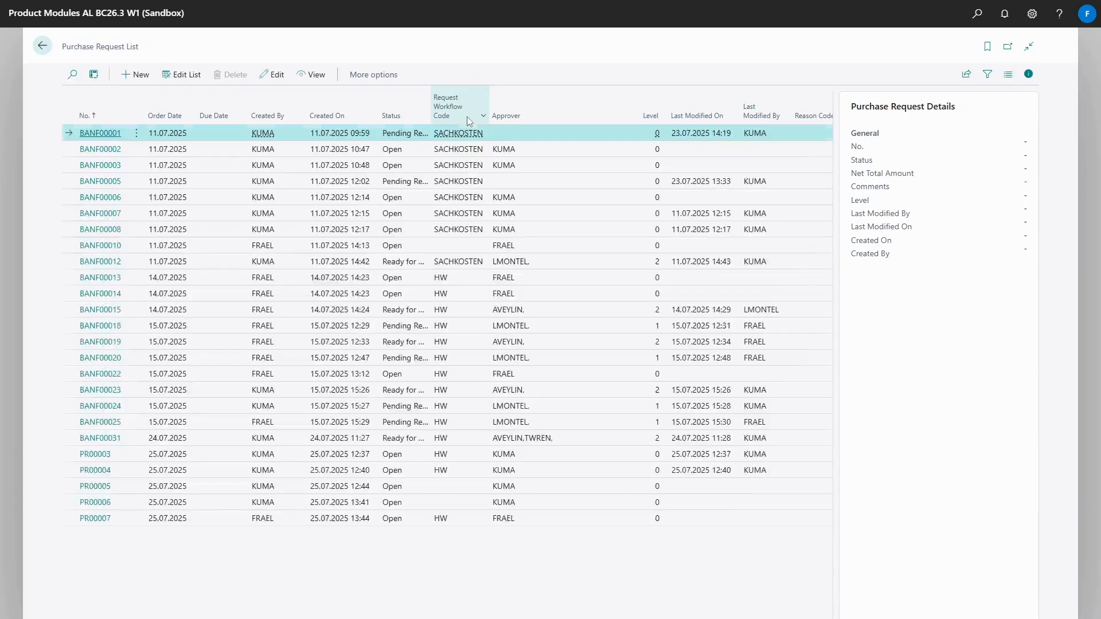
click(141, 75)
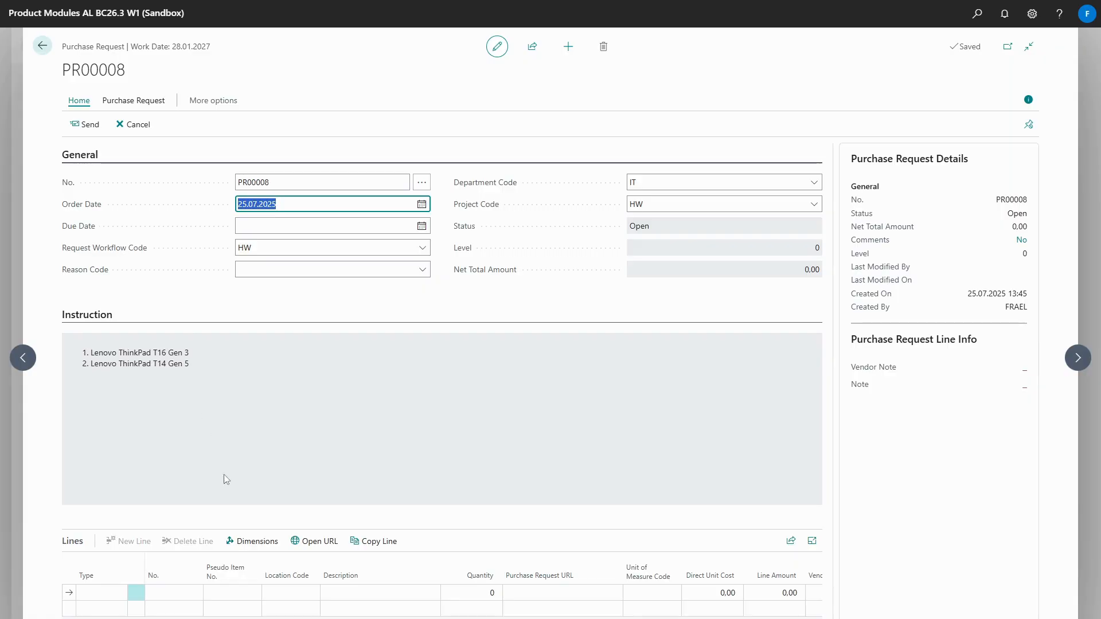
Step: Add a line to the purchase request with pseudo item HW-NB02 and a quantity of 1
click(237, 593)
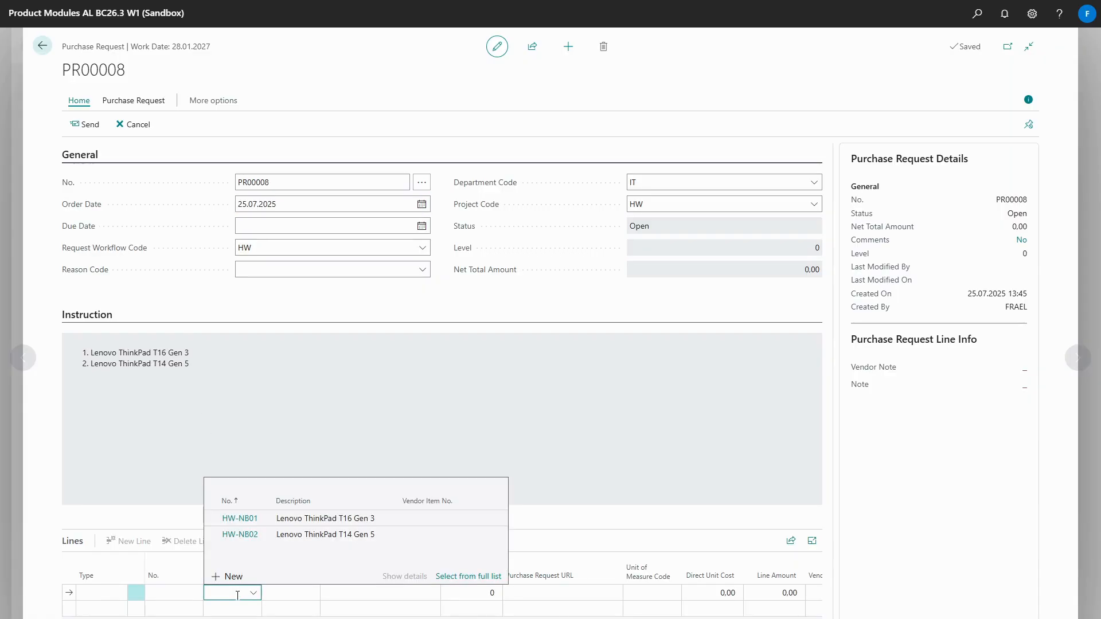
click(251, 536)
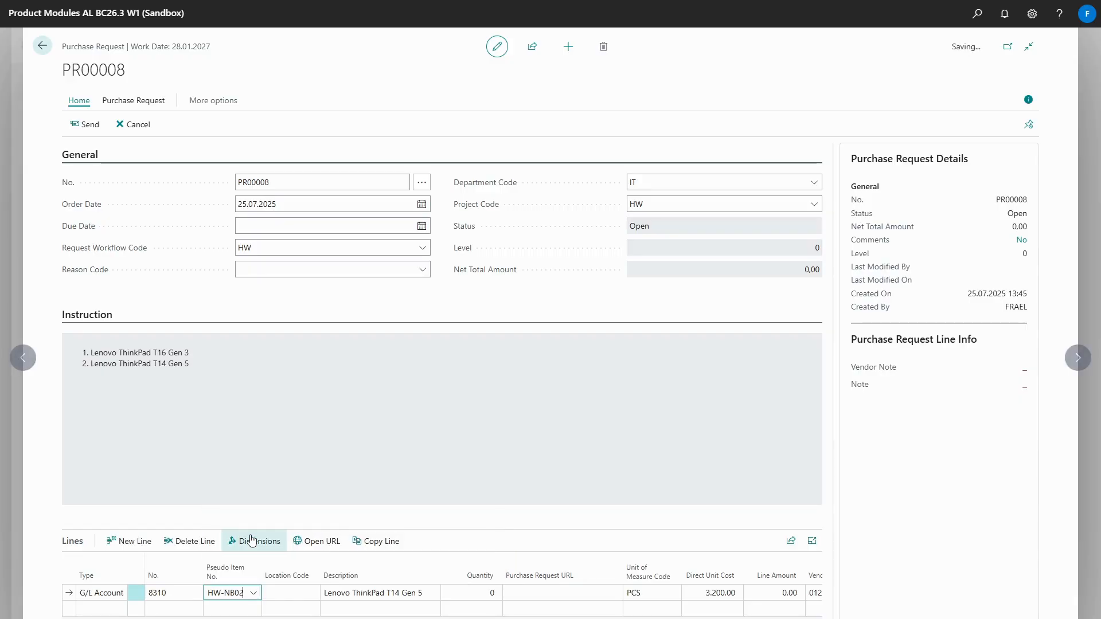
key(Tab)
key(Tab)
key(Tab)
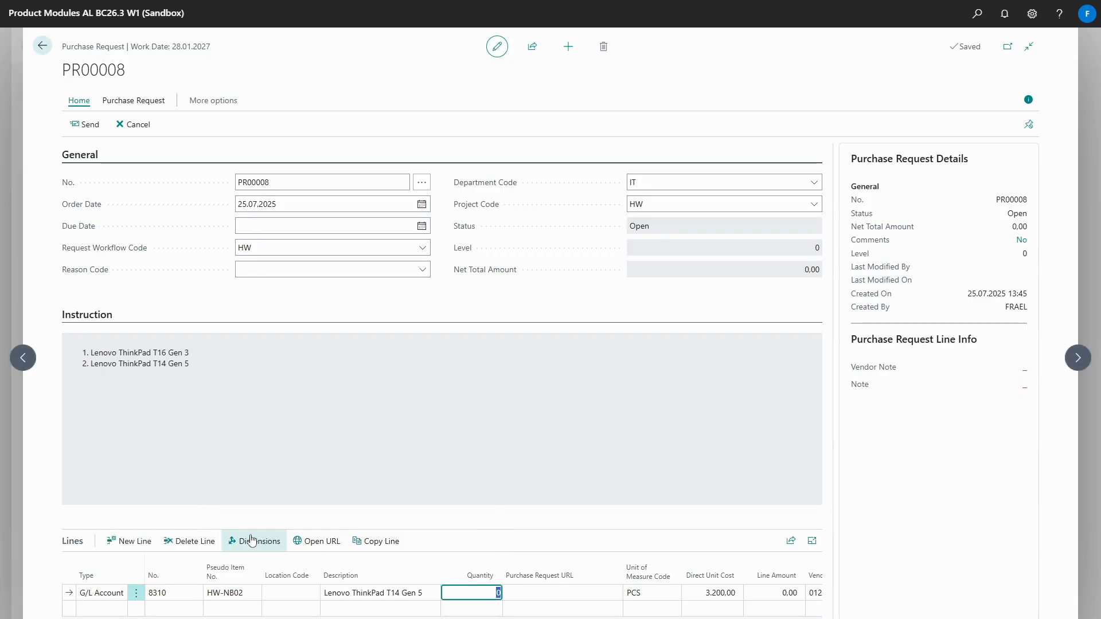
text(1)
key(Tab)
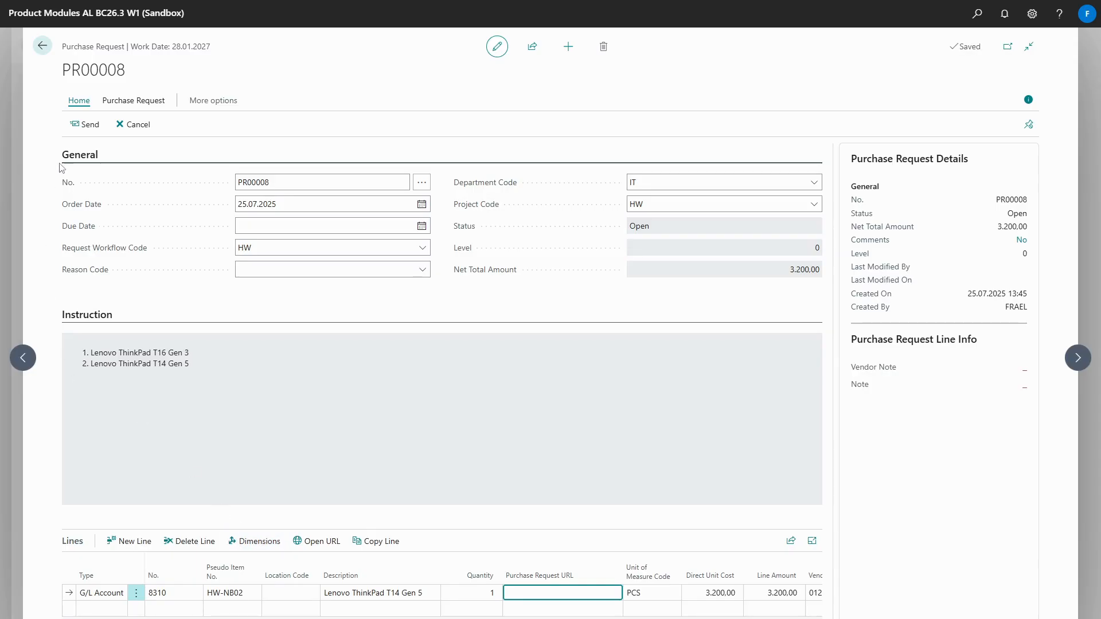
Step: Send the purchase request for approval, and open the request through the link in the approver's notification e-mail in smtp4dev
click(76, 127)
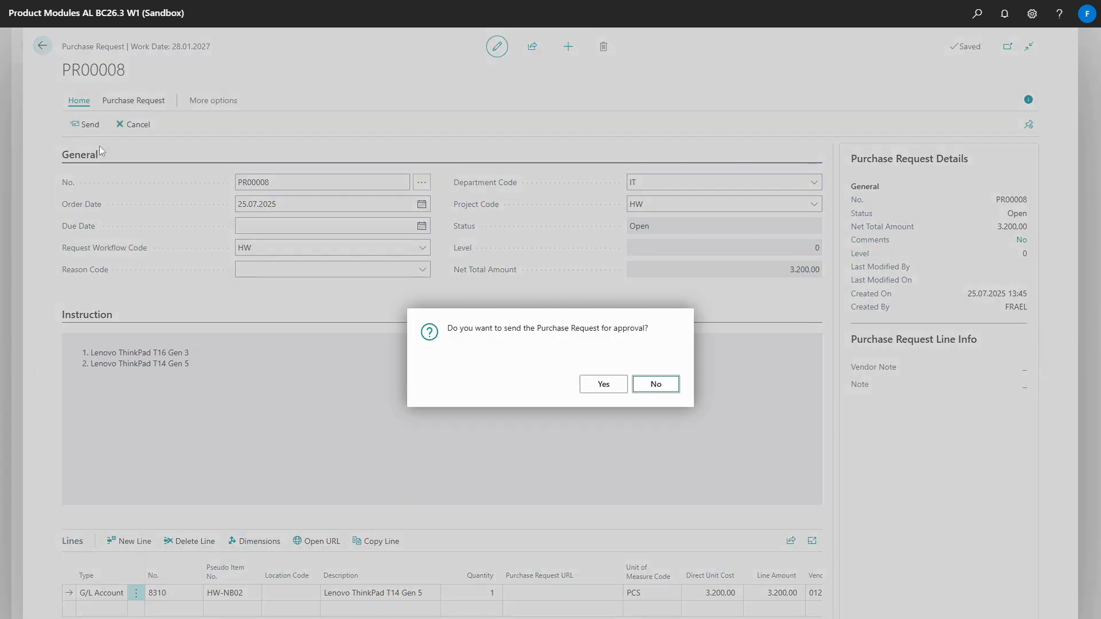
click(591, 386)
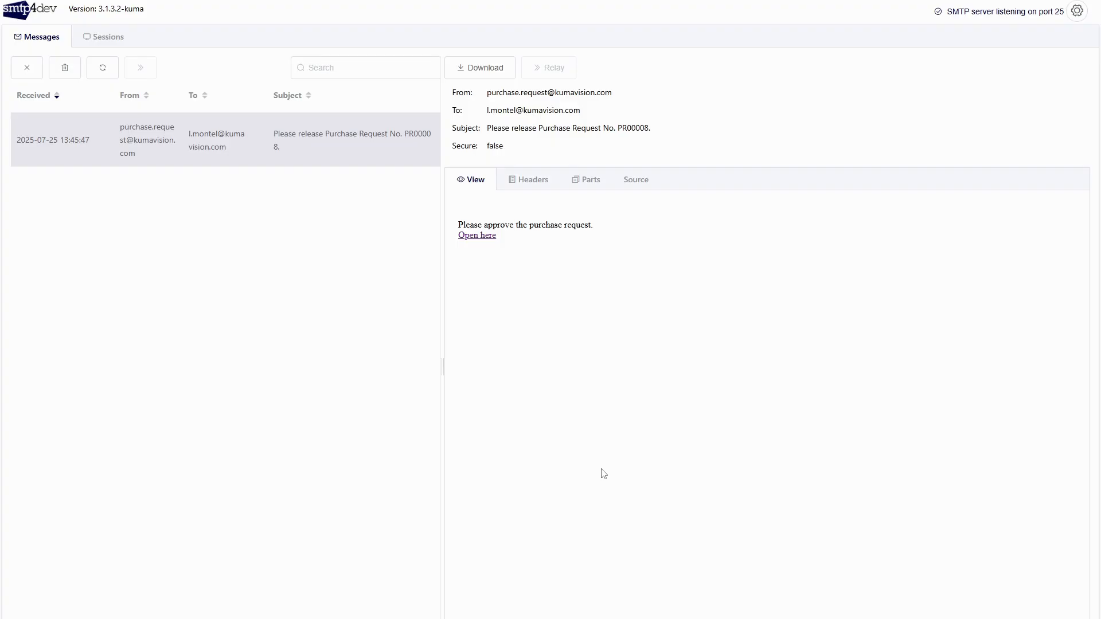
click(483, 239)
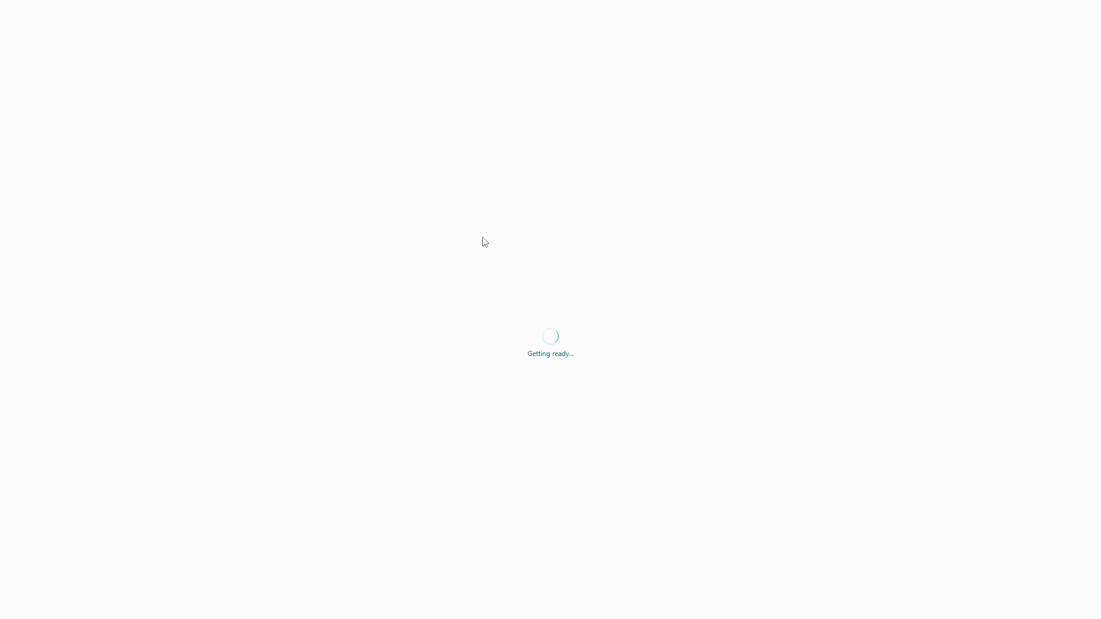